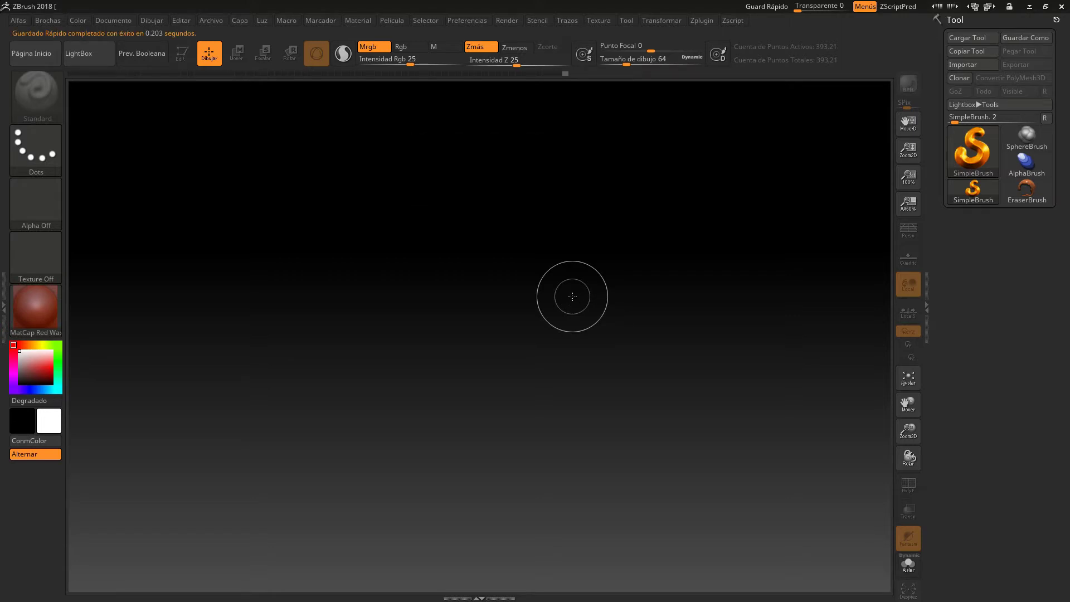
# Open LightBox to browse the sample starting models.
pyautogui.click(87, 60)
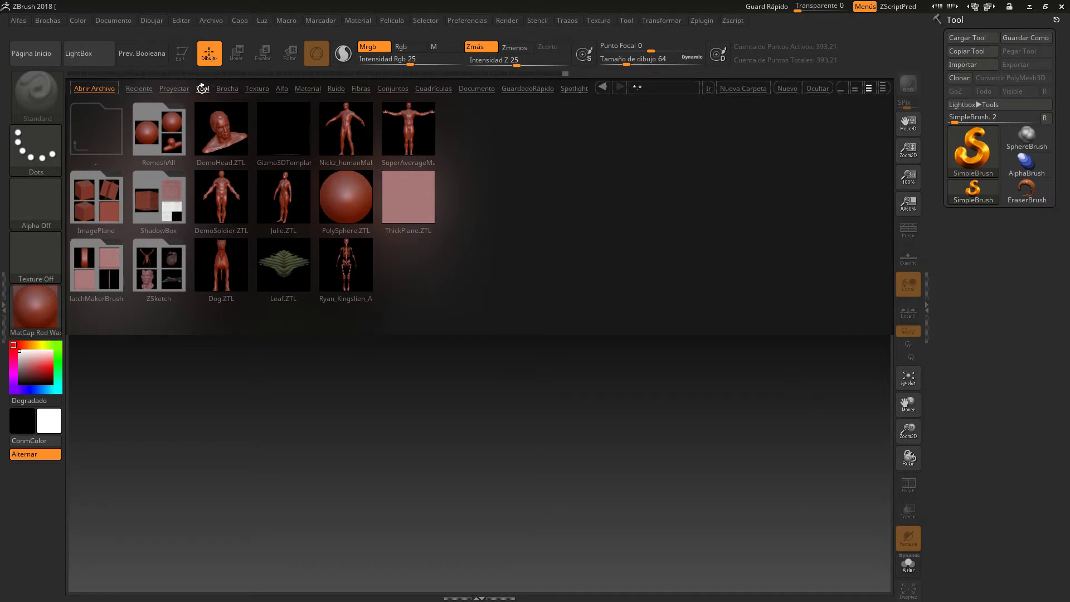
# Load PolySphere.ZTL from LightBox, draw it on the canvas and enter Edit mode.
pyautogui.doubleClick(346, 212)
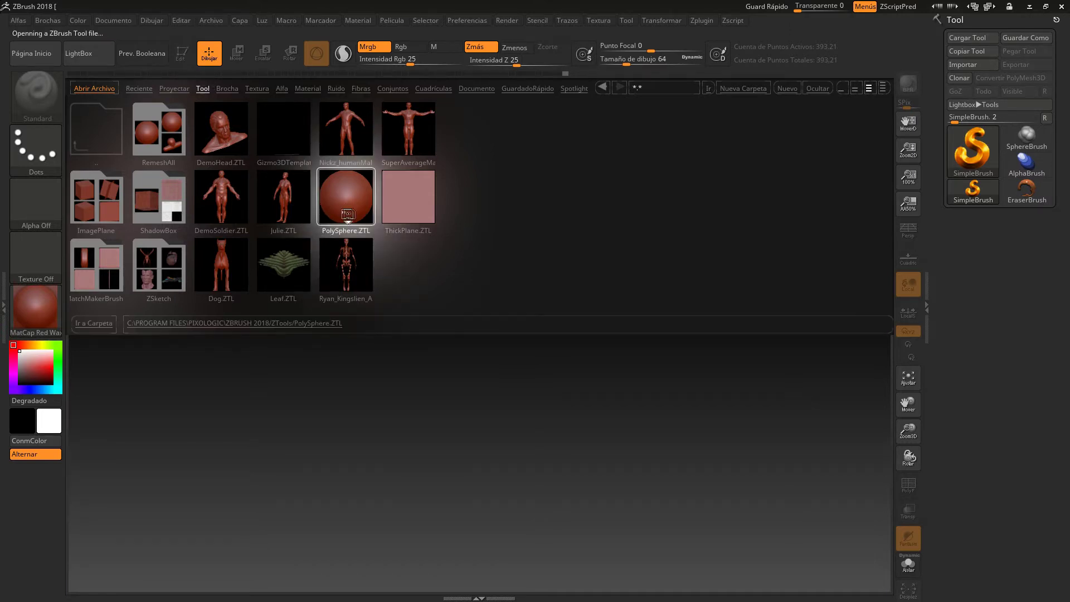
pyautogui.click(92, 61)
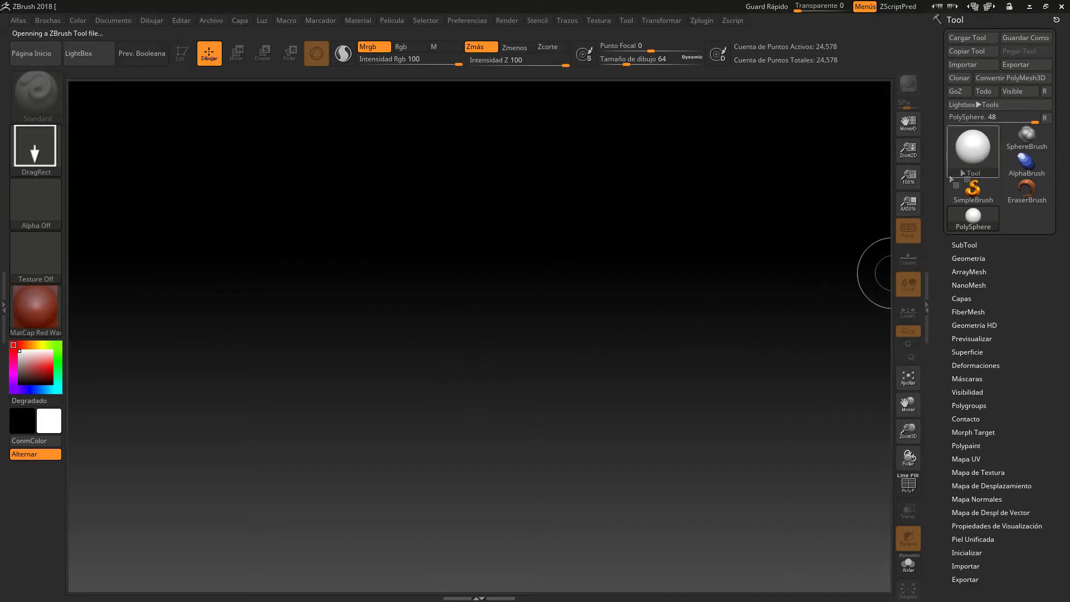
pyautogui.moveTo(482, 337)
pyautogui.mouseDown()
pyautogui.moveTo(499, 81)
pyautogui.moveTo(501, 102)
pyautogui.mouseUp()
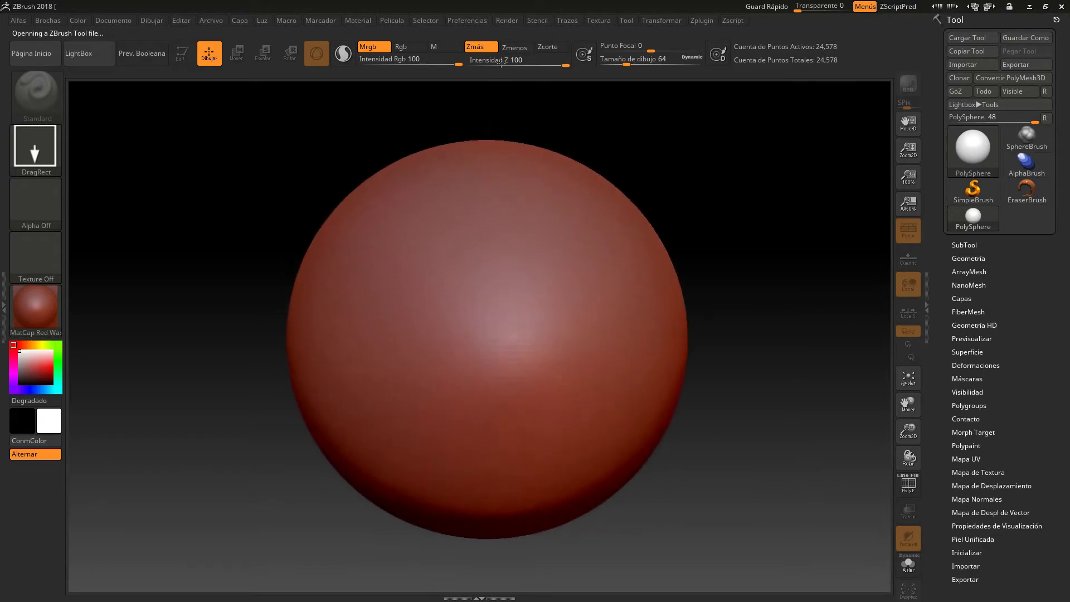
pyautogui.moveTo(501, 102); pyautogui.dragTo(503, 125)
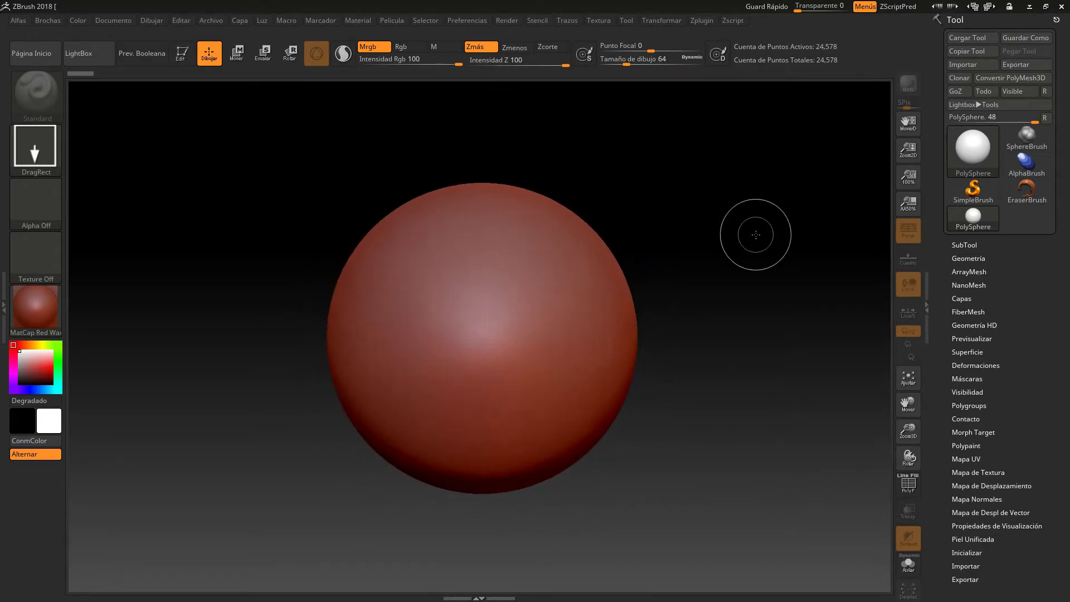
pyautogui.press('t')
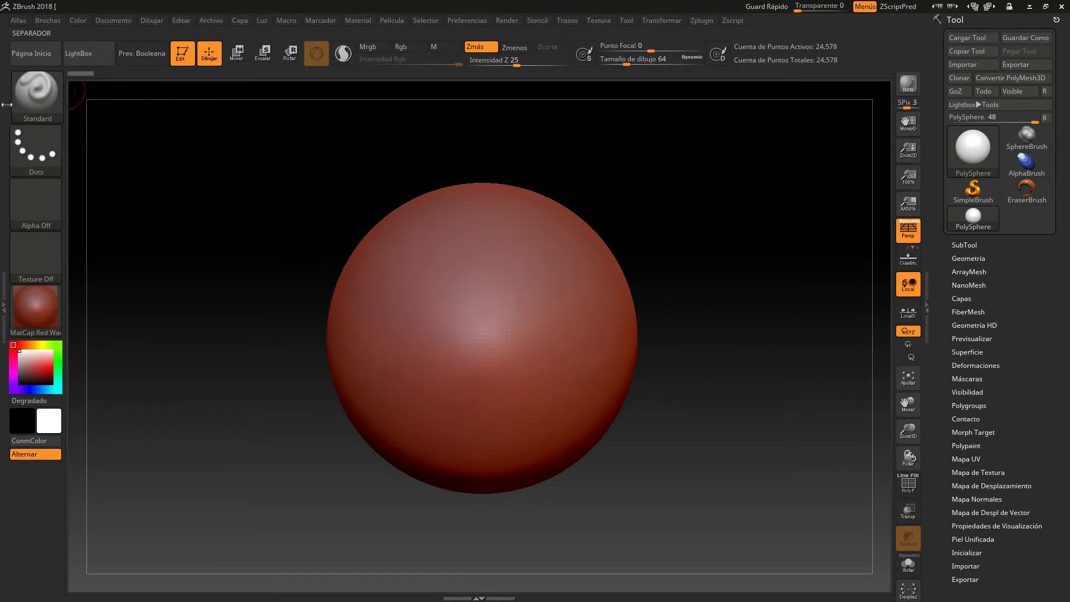
# Select the ClipRect brush from the brush library.
pyautogui.click(29, 96)
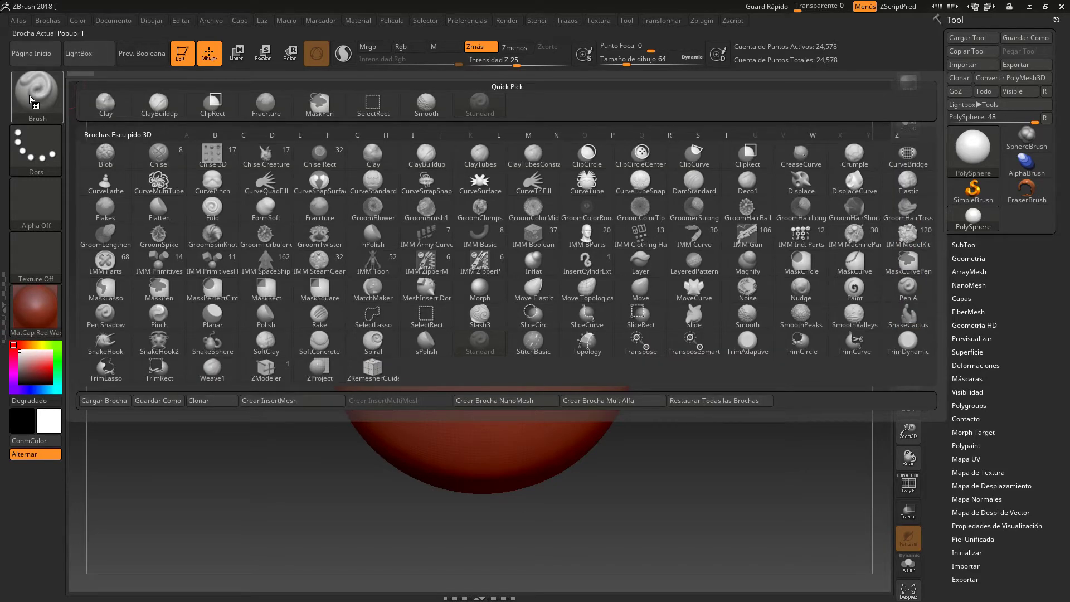
pyautogui.press('c')
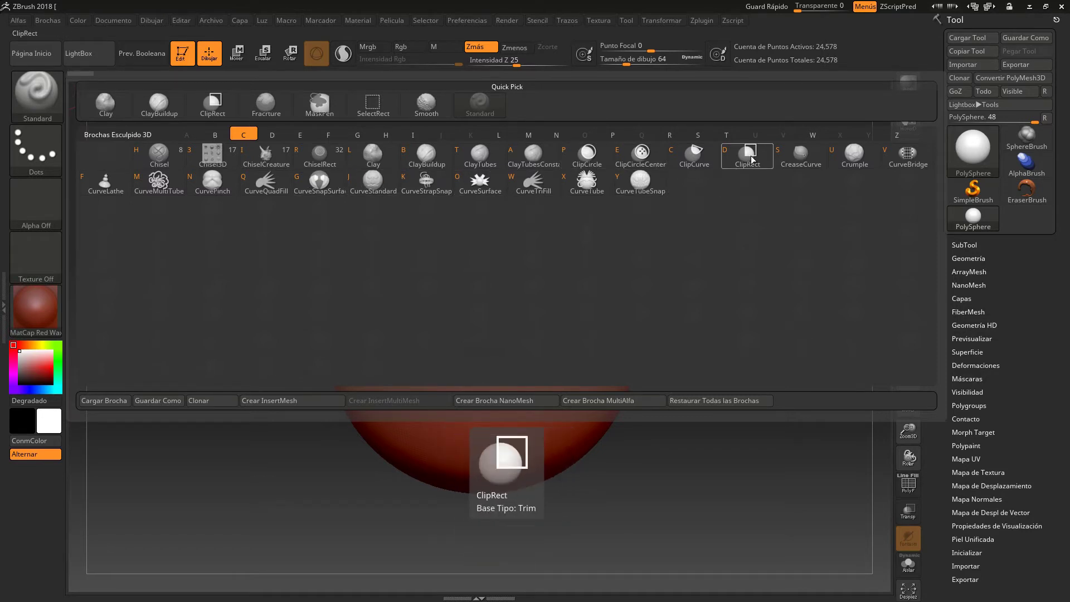
pyautogui.click(750, 154)
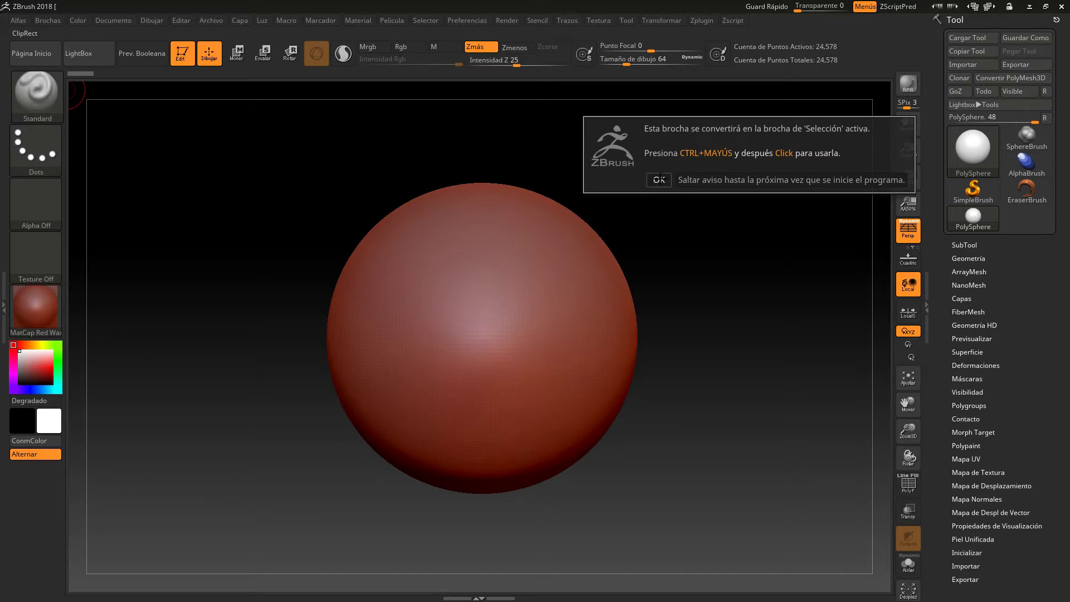
pyautogui.click(659, 180)
# Clip off the sphere's lower half with a Ctrl+Shift rectangle, leaving a flat-bottomed dome.
pyautogui.press('ctrl')
pyautogui.hotkey('ctrl', 'shift')
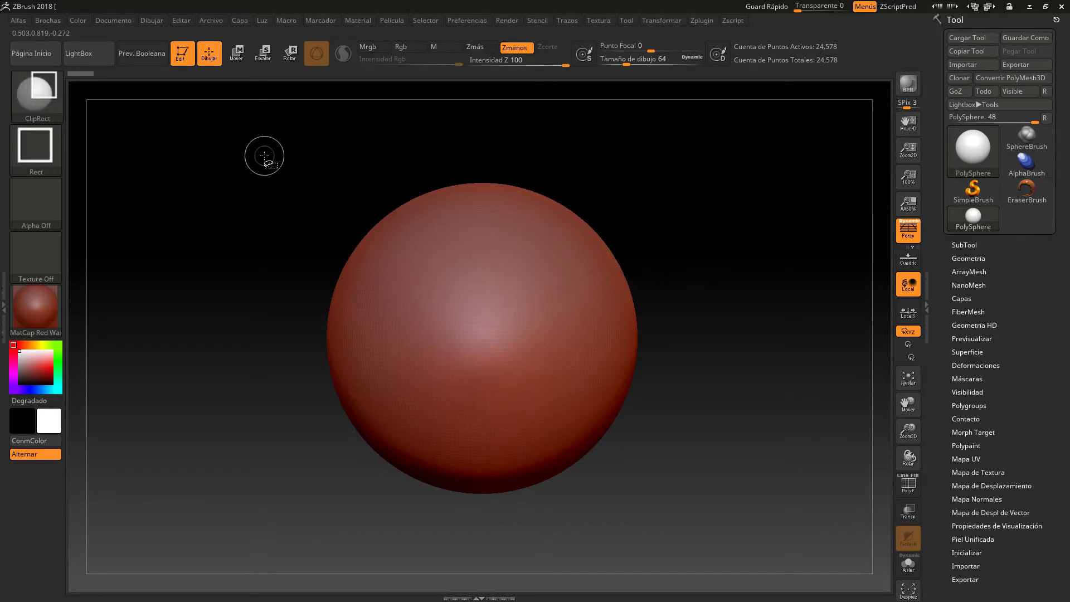
pyautogui.moveTo(256, 139)
pyautogui.keyDown('ctrl'); pyautogui.keyDown('shift'); pyautogui.mouseDown()
pyautogui.moveTo(552, 322)
pyautogui.moveTo(716, 342)
pyautogui.moveTo(714, 316)
pyautogui.mouseUp(); pyautogui.keyUp('shift'); pyautogui.keyUp('ctrl')
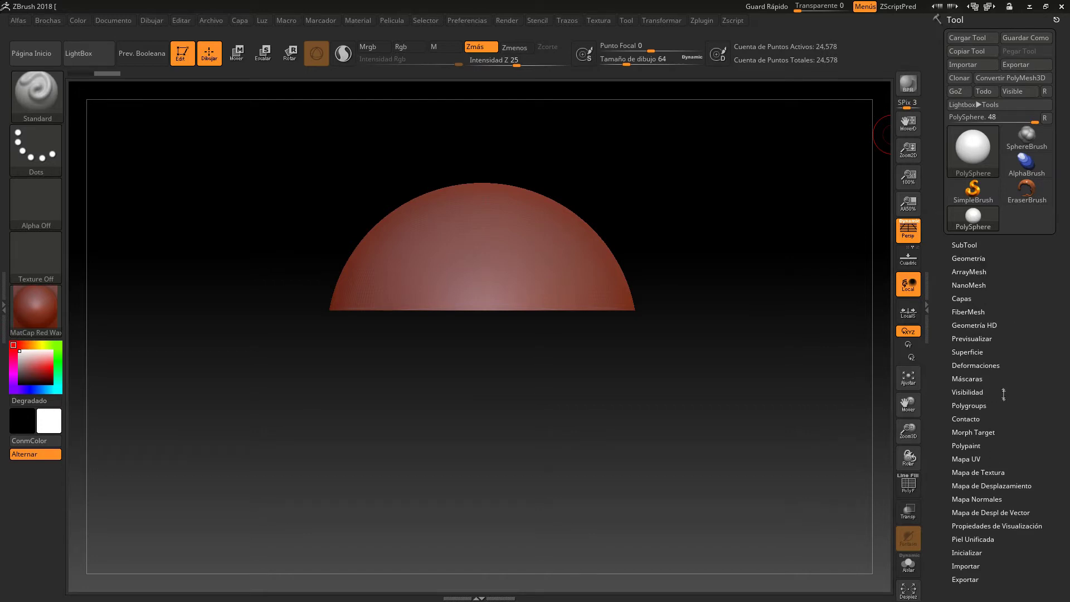
pyautogui.click(989, 365)
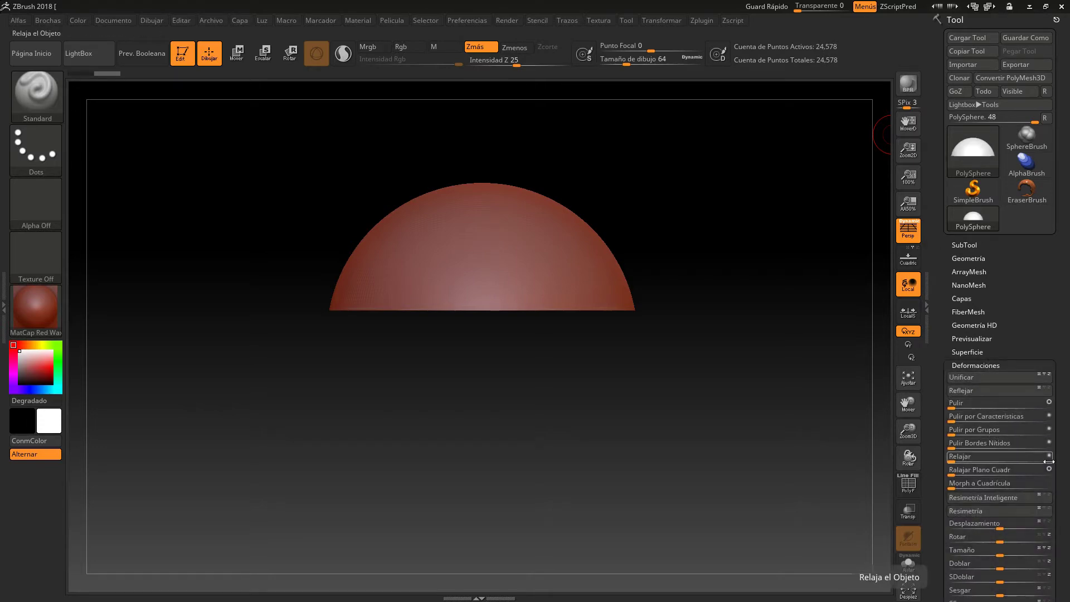
# Test and undo Tamaño, Aplanar and Afilar, then set Aplanar Esférico to 27.
pyautogui.scroll(-5, 1058, 329)
pyautogui.scroll(5, 1058, 328)
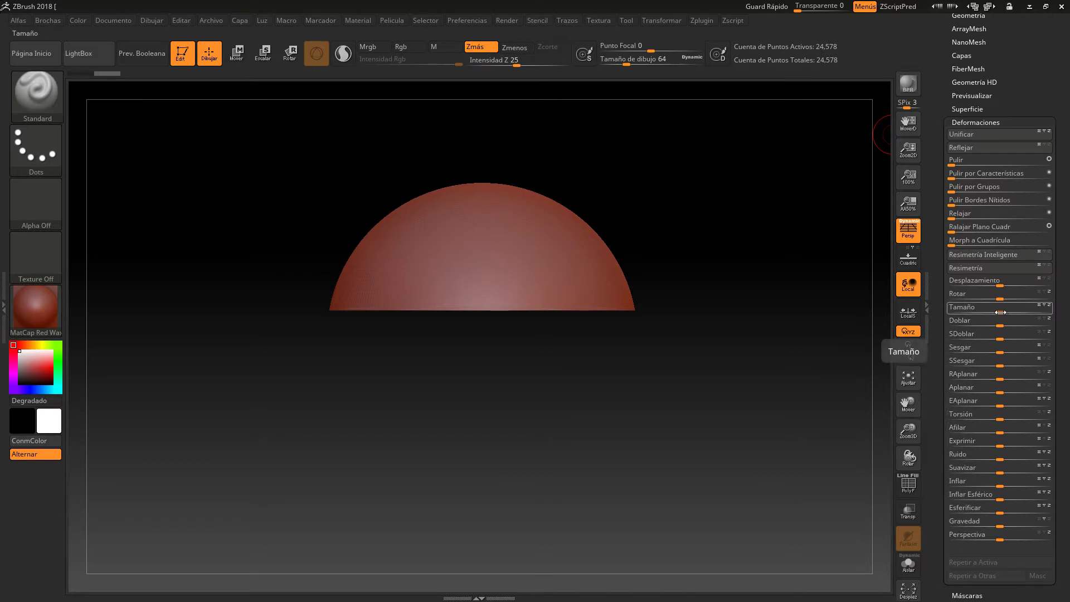
pyautogui.moveTo(1000, 312); pyautogui.dragTo(1003, 313)
pyautogui.press('ctrl')
pyautogui.hotkey('ctrl', 'z')
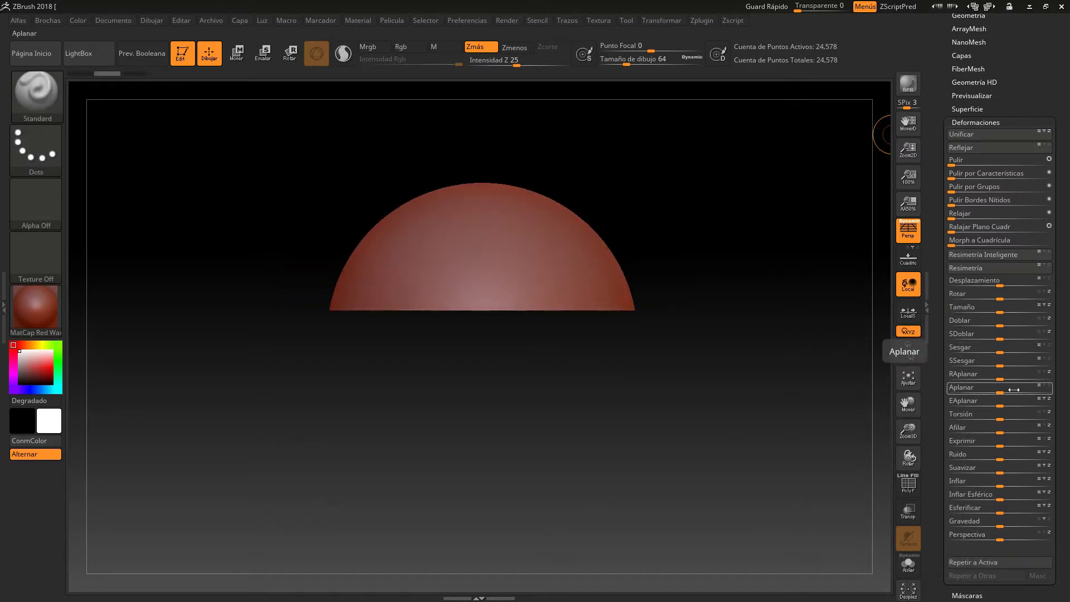
pyautogui.moveTo(1000, 393); pyautogui.dragTo(1010, 393)
pyautogui.press('ctrl')
pyautogui.hotkey('ctrl', 'z')
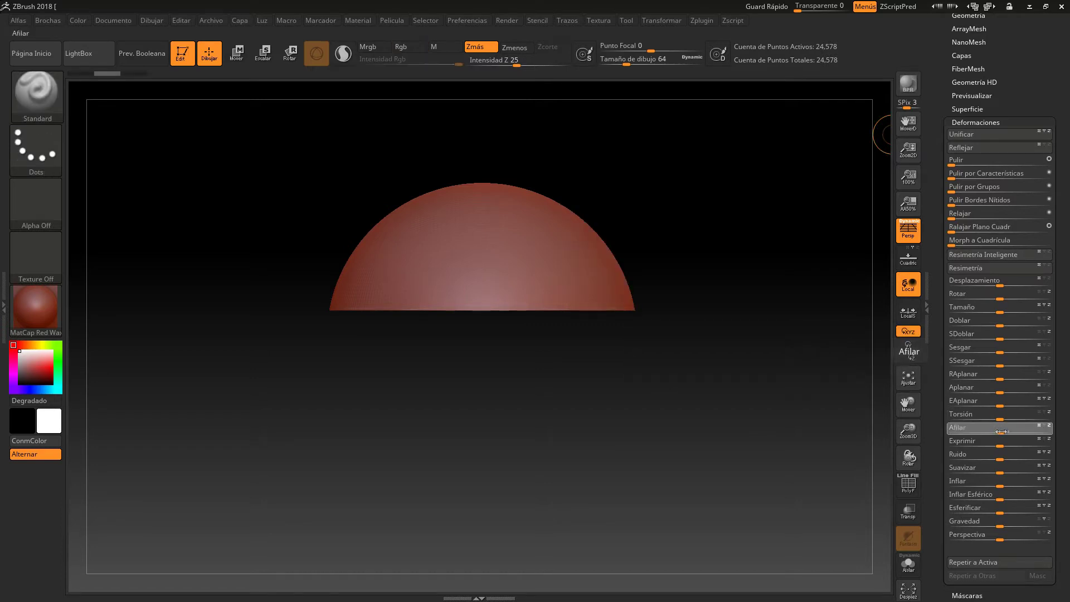
pyautogui.moveTo(1000, 432); pyautogui.dragTo(1021, 432)
pyautogui.hotkey('ctrl', 'z')
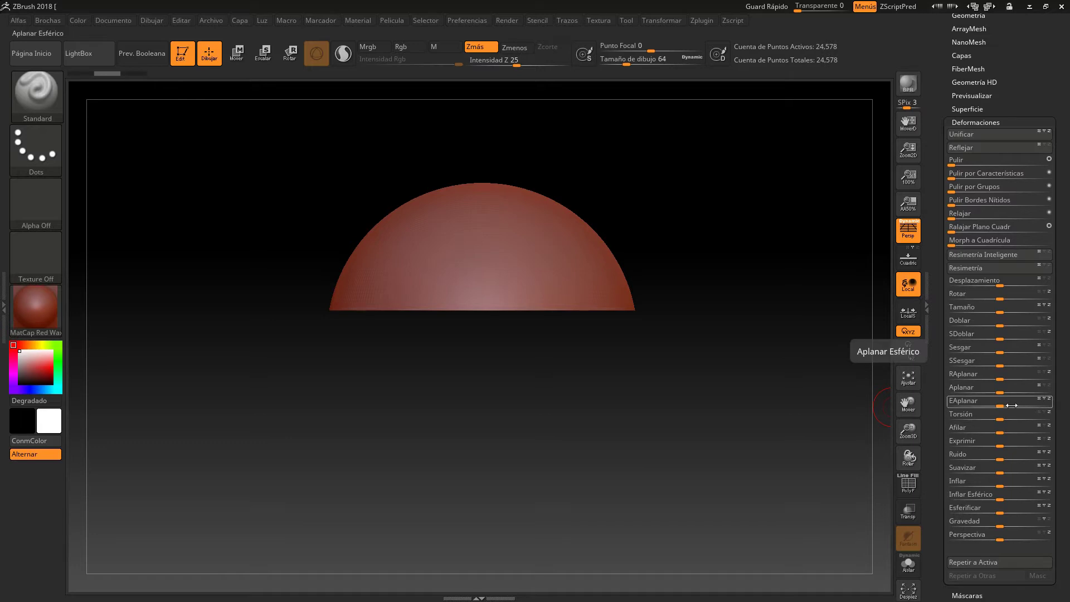
pyautogui.moveTo(1001, 406); pyautogui.dragTo(1011, 406)
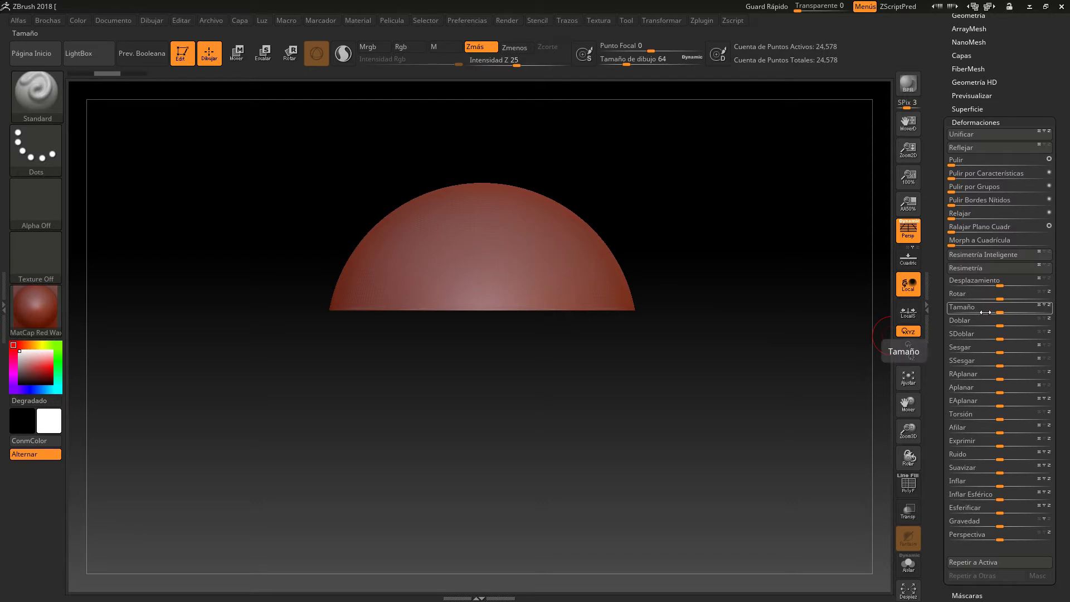
pyautogui.moveTo(692, 298); pyautogui.dragTo(696, 300)
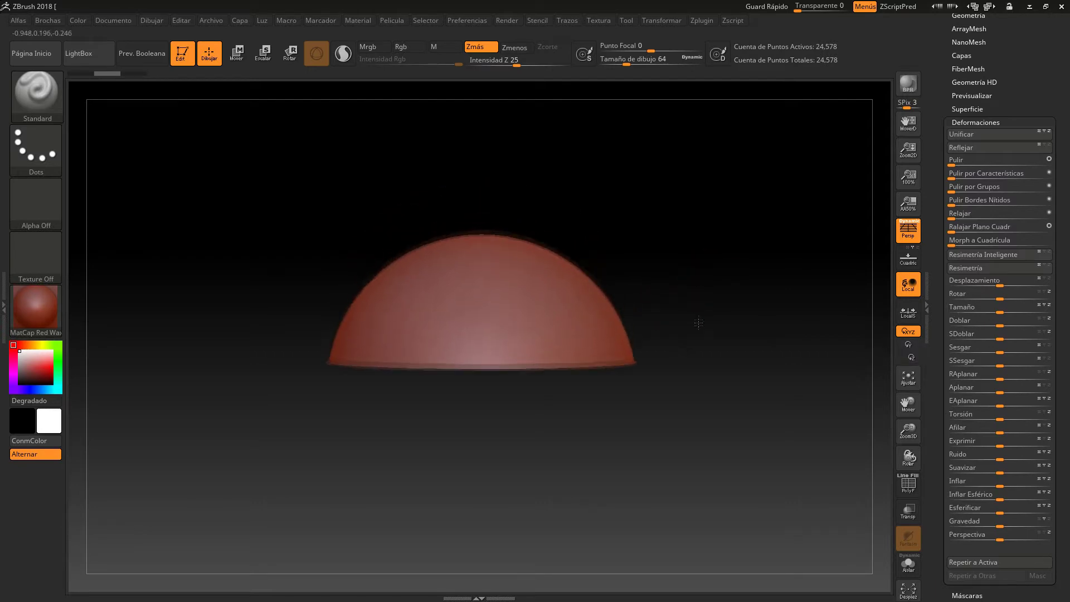
# Stretch the dome with Tamaño 38, then 42 on X only, and inspect it.
pyautogui.moveTo(695, 282)
pyautogui.mouseDown()
pyautogui.moveTo(714, 325)
pyautogui.moveTo(710, 372)
pyautogui.mouseUp()
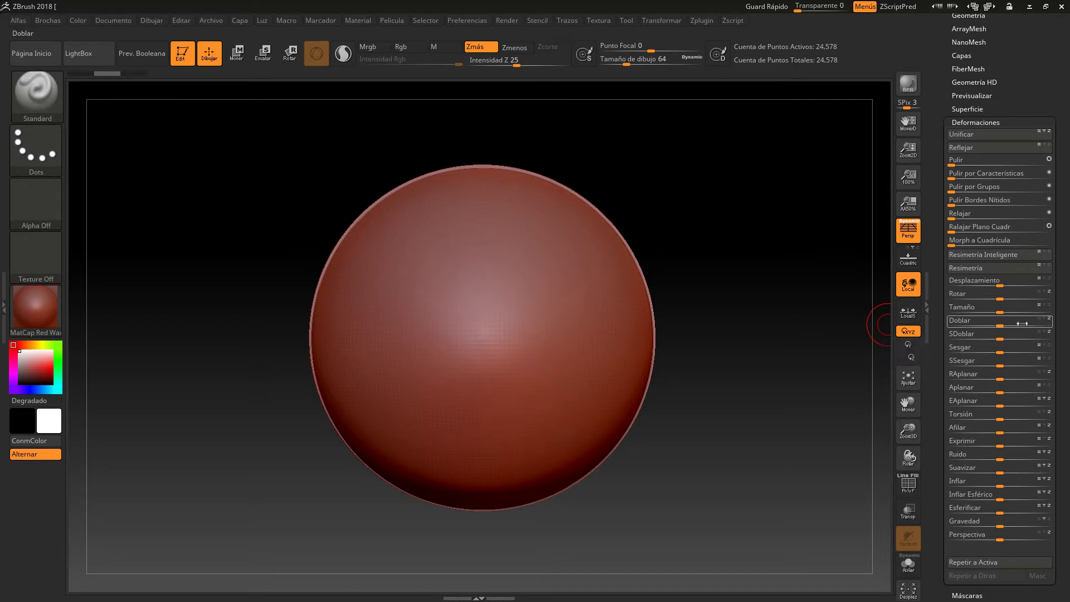
pyautogui.moveTo(1000, 312); pyautogui.dragTo(1020, 312)
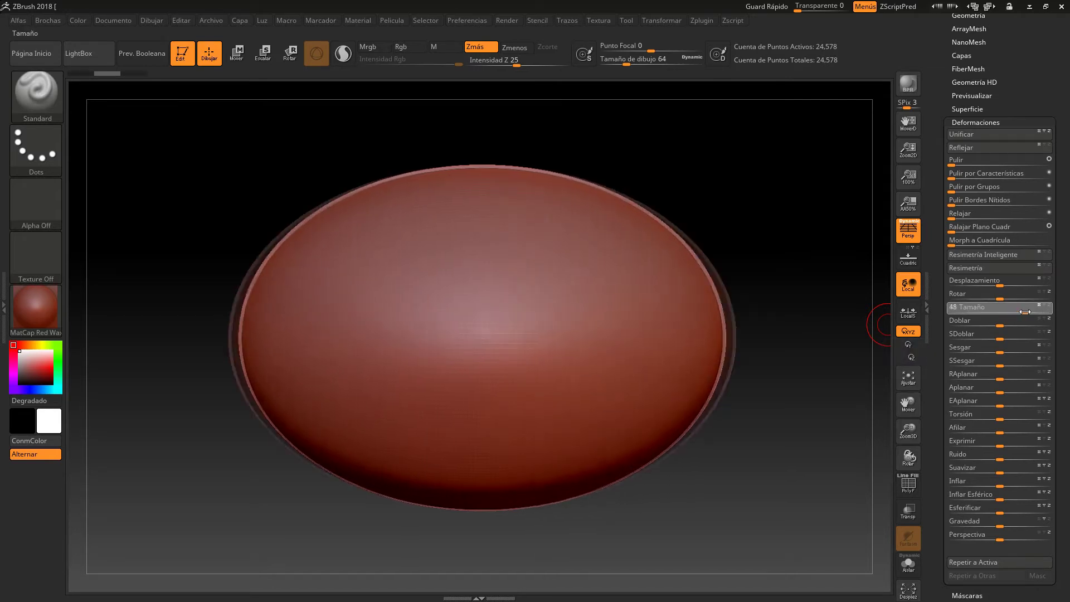
pyautogui.moveTo(1019, 312); pyautogui.dragTo(1021, 313)
pyautogui.moveTo(794, 370); pyautogui.dragTo(791, 247)
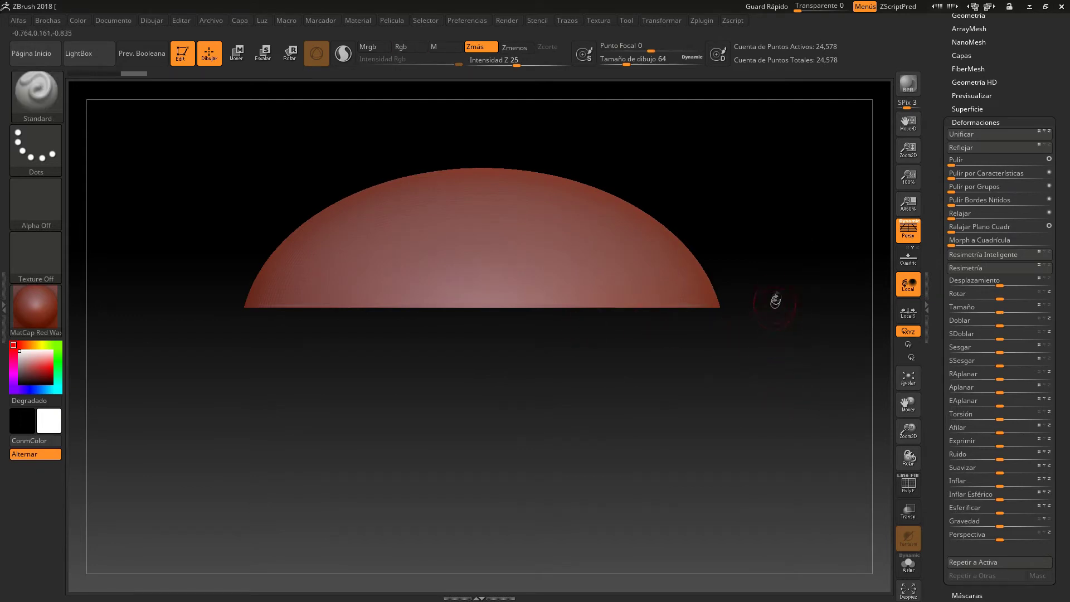
pyautogui.moveTo(776, 251)
pyautogui.mouseDown()
pyautogui.moveTo(769, 318)
pyautogui.moveTo(769, 275)
pyautogui.mouseUp()
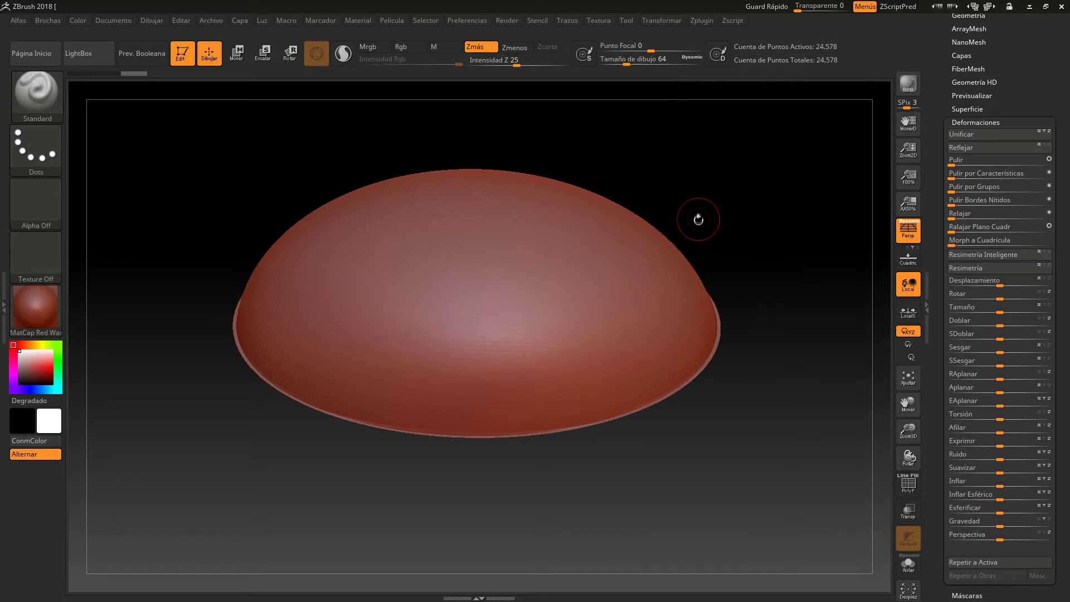
# Set the brush draw size to 87 and Z intensity to 29.
pyautogui.press('s')
pyautogui.moveTo(726, 192); pyautogui.dragTo(713, 196)
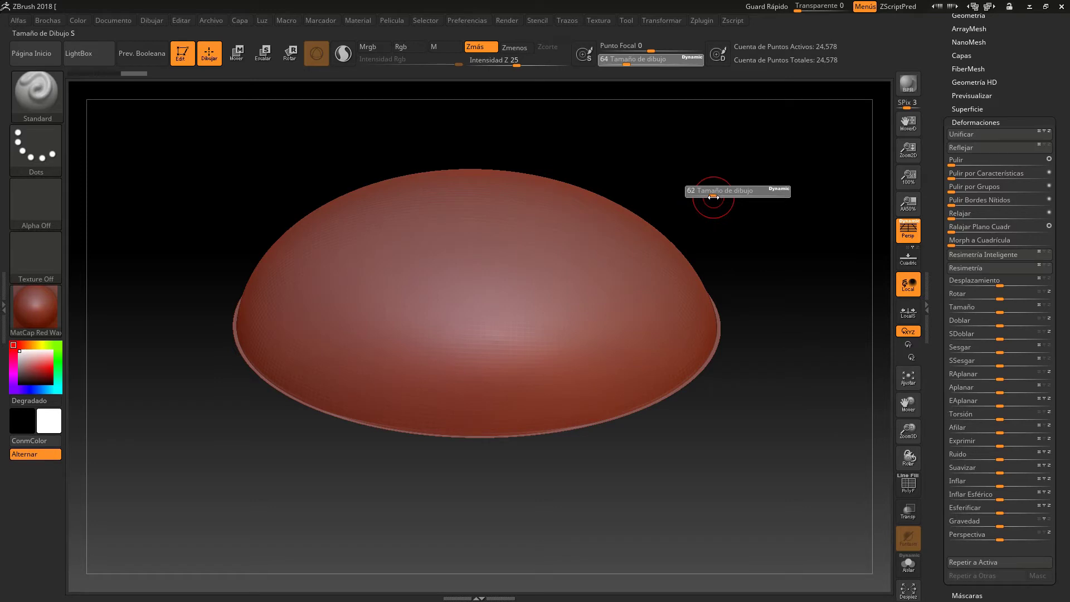
pyautogui.press('s')
pyautogui.press('s')
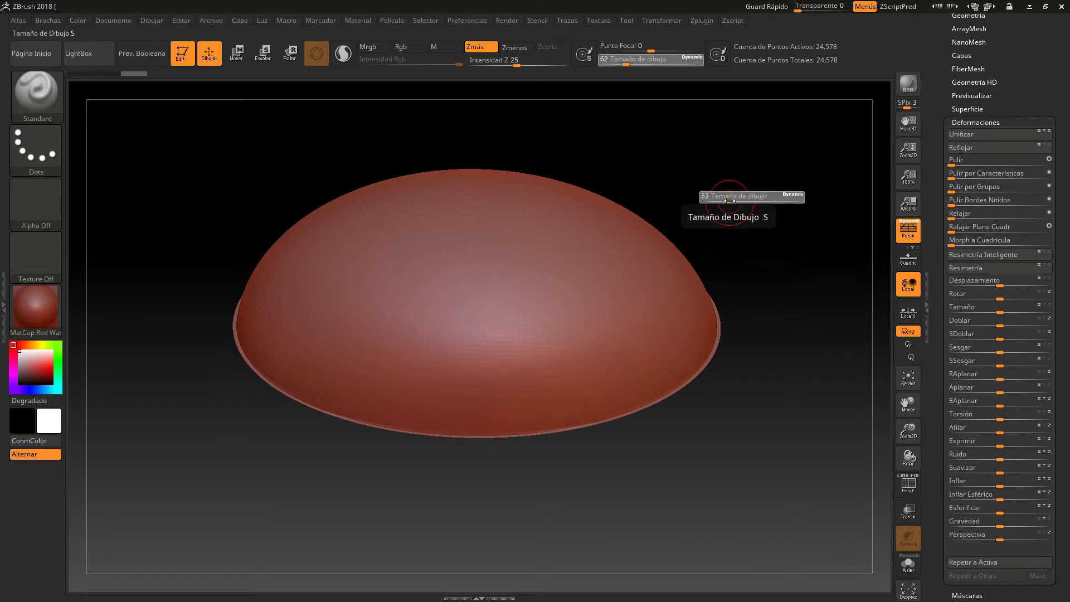
pyautogui.moveTo(729, 200); pyautogui.dragTo(732, 201)
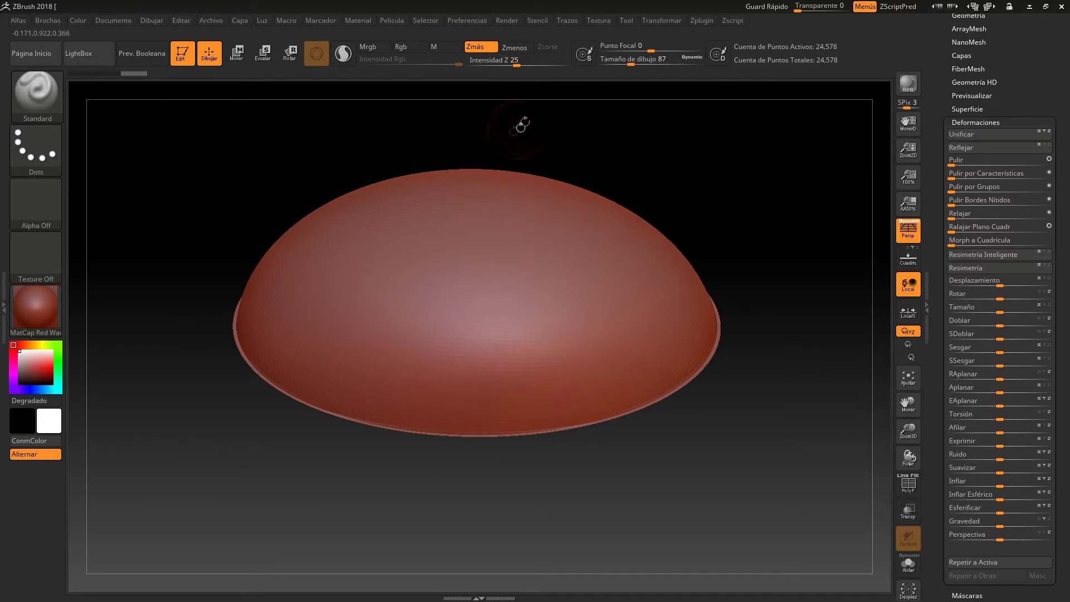
pyautogui.moveTo(518, 66); pyautogui.dragTo(554, 66)
# Undo a tube-shaped ridge stroke and lower Z intensity to 20.
pyautogui.moveTo(417, 249); pyautogui.dragTo(607, 261)
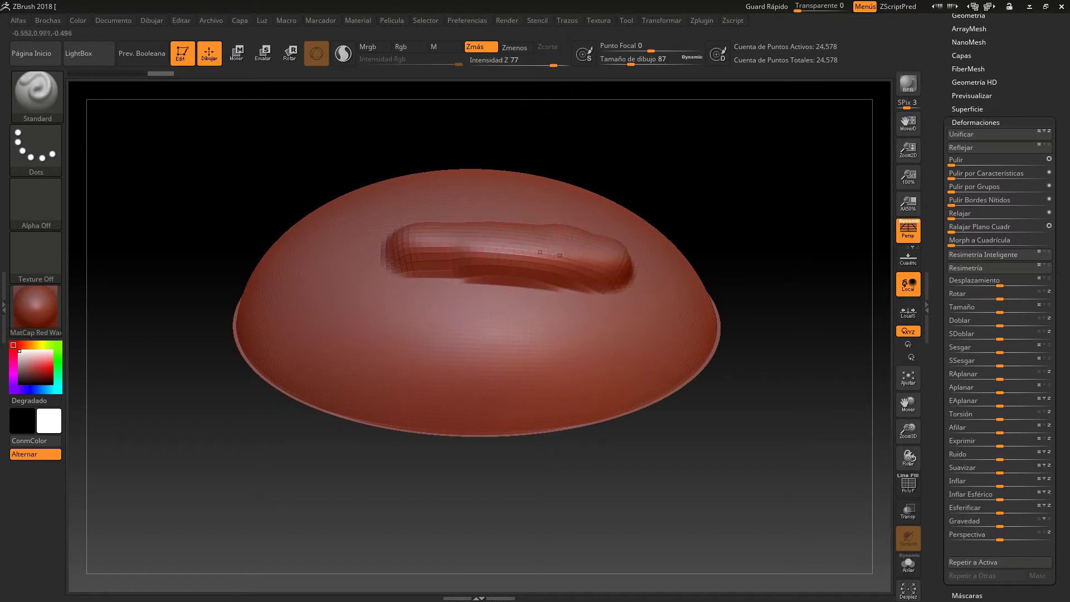
pyautogui.hotkey('ctrl', 'z')
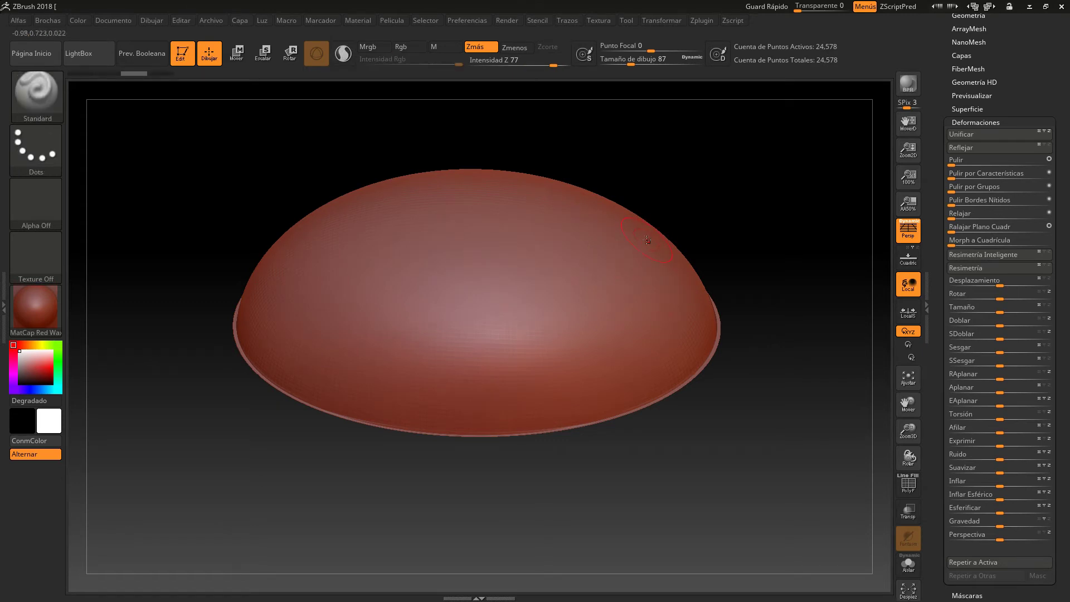
pyautogui.moveTo(538, 65); pyautogui.dragTo(517, 63)
# Raise wavy bulges along the dome's lower and left edges, smoothing the bottom edge.
pyautogui.moveTo(287, 386)
pyautogui.mouseDown()
pyautogui.moveTo(442, 433)
pyautogui.moveTo(664, 384)
pyautogui.mouseUp()
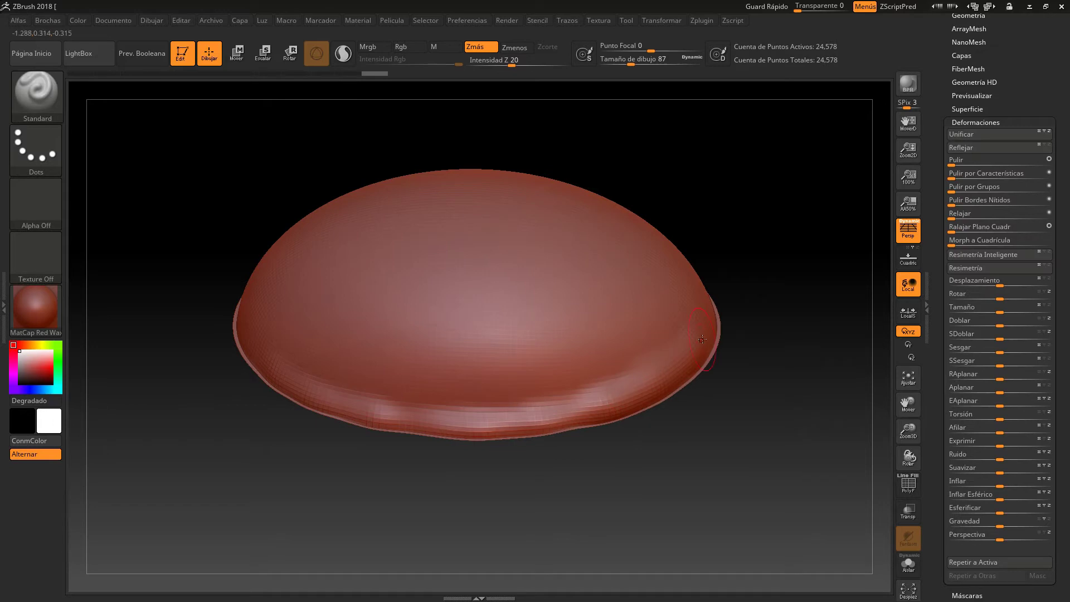
pyautogui.moveTo(415, 413)
pyautogui.mouseDown()
pyautogui.moveTo(460, 416)
pyautogui.moveTo(286, 396)
pyautogui.moveTo(550, 428)
pyautogui.moveTo(624, 418)
pyautogui.moveTo(704, 348)
pyautogui.mouseUp()
pyautogui.moveTo(261, 432)
pyautogui.mouseDown()
pyautogui.moveTo(257, 443)
pyautogui.moveTo(330, 440)
pyautogui.mouseUp()
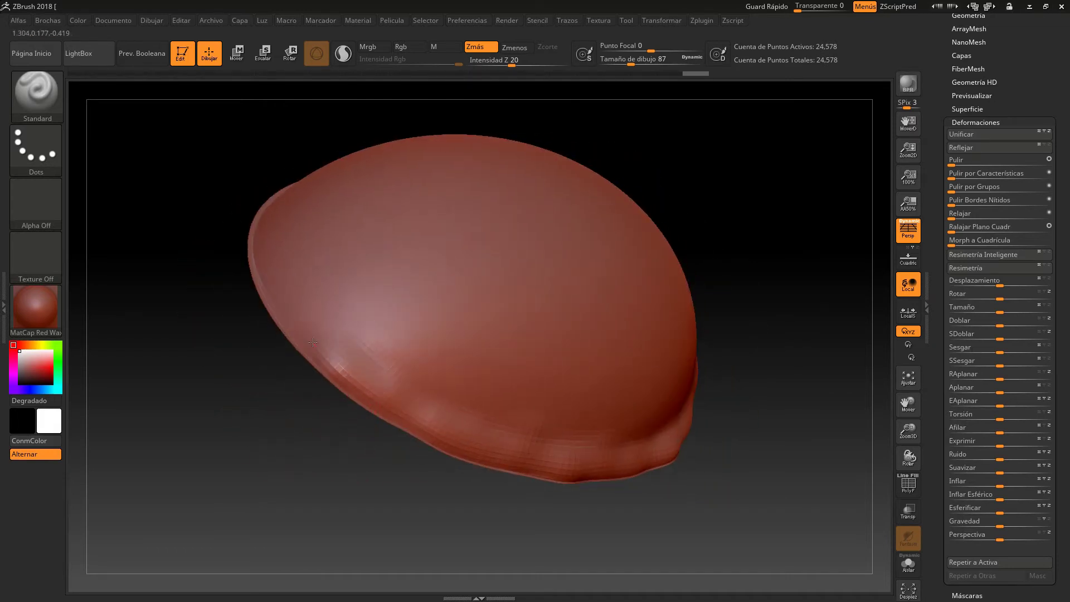
pyautogui.moveTo(243, 240); pyautogui.dragTo(402, 406)
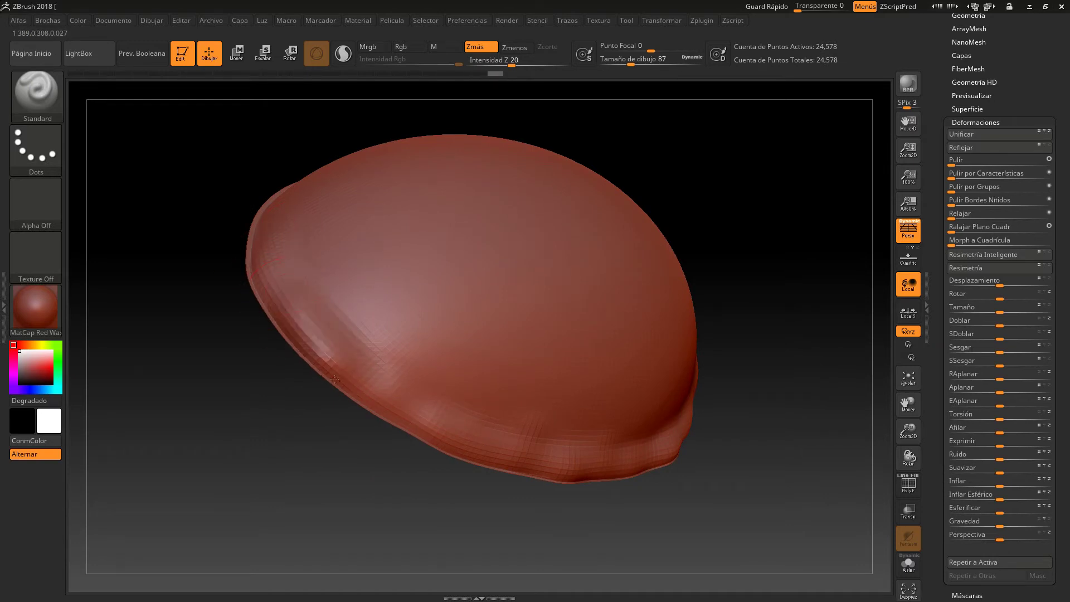
pyautogui.moveTo(402, 406); pyautogui.dragTo(646, 467)
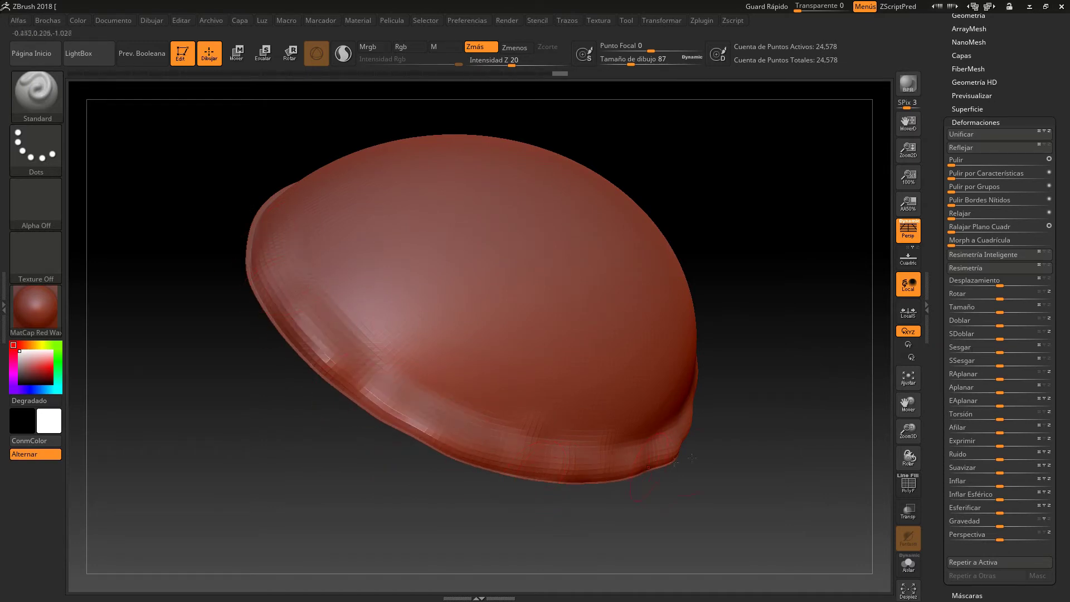
pyautogui.moveTo(774, 348)
pyautogui.mouseDown()
pyautogui.moveTo(723, 485)
pyautogui.moveTo(679, 480)
pyautogui.mouseUp()
pyautogui.moveTo(453, 485)
pyautogui.mouseDown()
pyautogui.moveTo(333, 435)
pyautogui.moveTo(340, 457)
pyautogui.mouseUp()
# Build up the rim along the upper edges and touch up spots around it.
pyautogui.moveTo(501, 333)
pyautogui.mouseDown()
pyautogui.moveTo(546, 291)
pyautogui.moveTo(614, 277)
pyautogui.moveTo(689, 294)
pyautogui.moveTo(727, 321)
pyautogui.moveTo(758, 352)
pyautogui.moveTo(750, 386)
pyautogui.mouseUp()
pyautogui.moveTo(788, 429); pyautogui.dragTo(765, 432)
pyautogui.moveTo(755, 369); pyautogui.dragTo(735, 333)
pyautogui.moveTo(655, 279); pyautogui.dragTo(579, 281)
pyautogui.moveTo(428, 279); pyautogui.dragTo(425, 289)
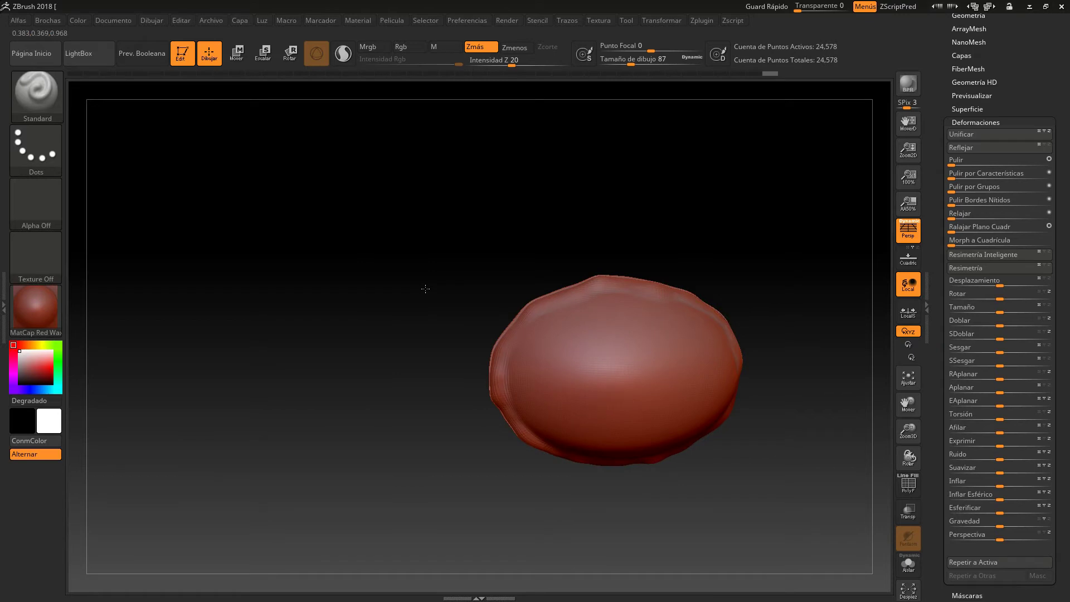
pyautogui.moveTo(514, 329); pyautogui.dragTo(534, 312)
pyautogui.moveTo(691, 298); pyautogui.dragTo(646, 306)
pyautogui.moveTo(529, 318); pyautogui.dragTo(524, 323)
pyautogui.moveTo(529, 471); pyautogui.dragTo(580, 480)
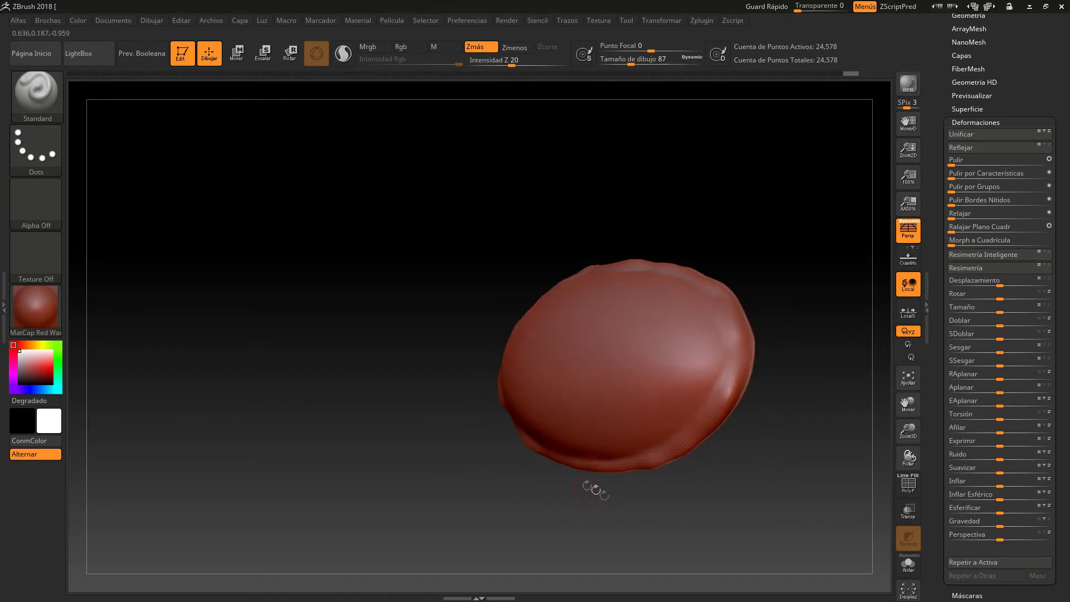
# Orbit, fit and recentre the shell to inspect the rim from all sides.
pyautogui.moveTo(716, 505)
pyautogui.mouseDown()
pyautogui.moveTo(665, 463)
pyautogui.moveTo(693, 383)
pyautogui.moveTo(690, 405)
pyautogui.moveTo(644, 454)
pyautogui.mouseUp()
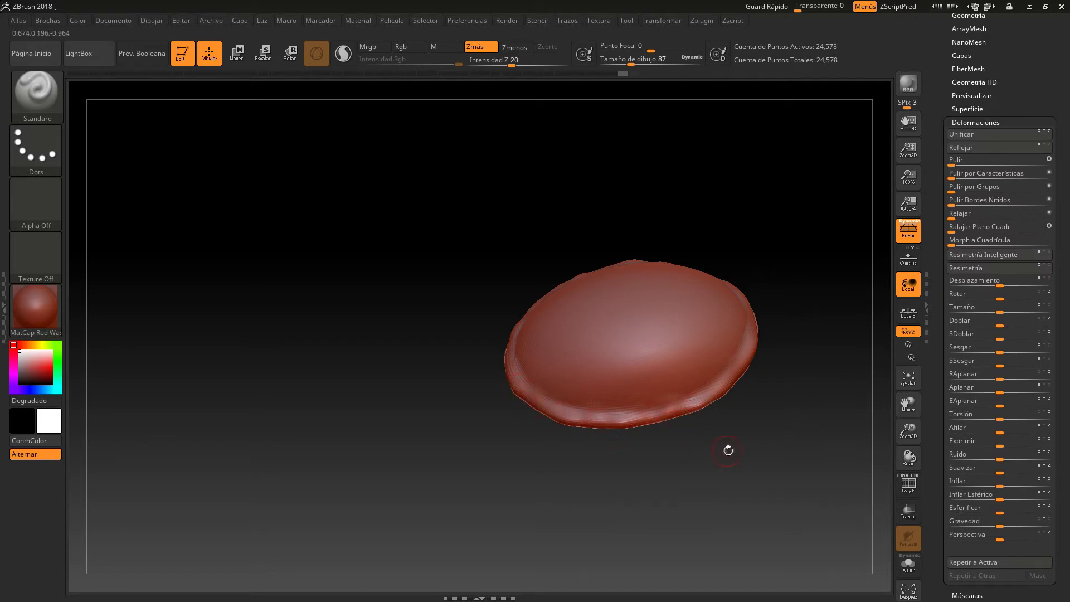
pyautogui.moveTo(755, 440)
pyautogui.keyDown('alt'); pyautogui.mouseDown()
pyautogui.moveTo(730, 464)
pyautogui.moveTo(728, 452)
pyautogui.mouseUp(); pyautogui.keyUp('alt')
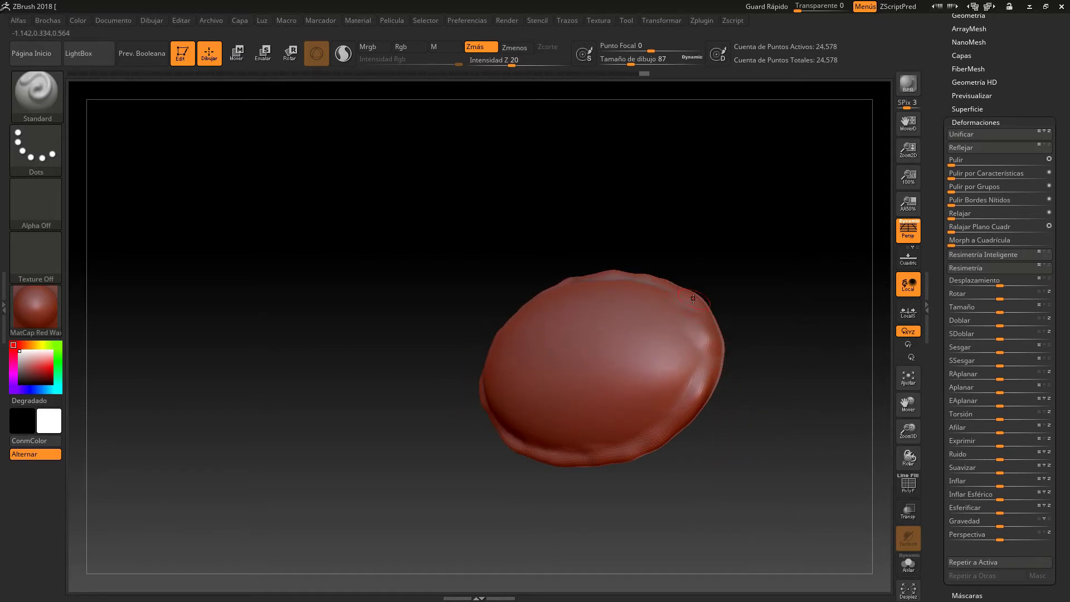
pyautogui.moveTo(661, 482)
pyautogui.mouseDown()
pyautogui.moveTo(576, 449)
pyautogui.moveTo(641, 471)
pyautogui.mouseUp()
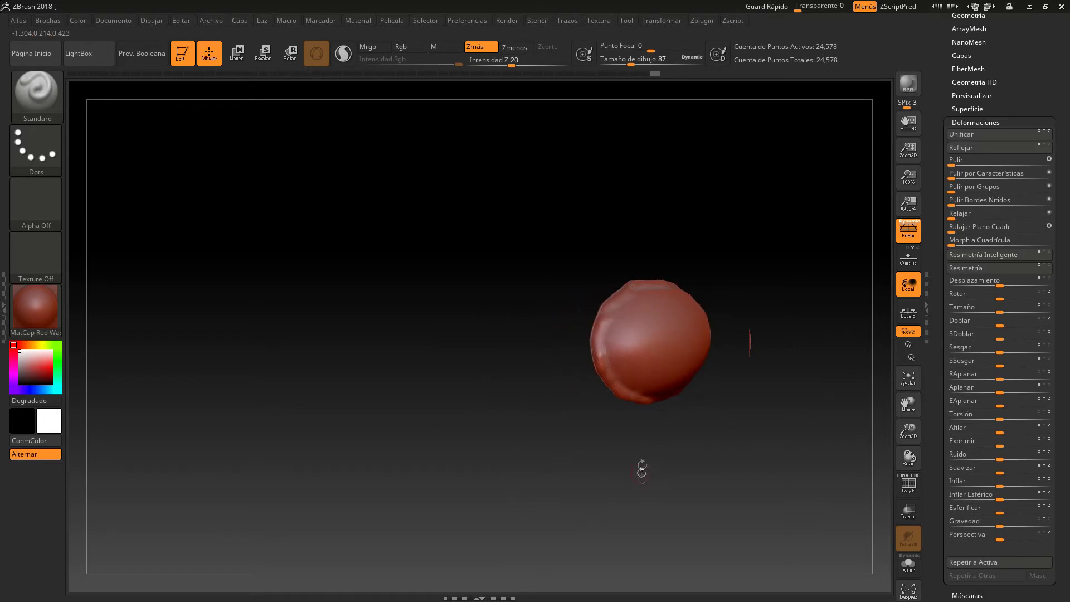
pyautogui.moveTo(726, 477)
pyautogui.mouseDown()
pyautogui.moveTo(596, 480)
pyautogui.moveTo(726, 416)
pyautogui.moveTo(632, 422)
pyautogui.moveTo(781, 427)
pyautogui.mouseUp()
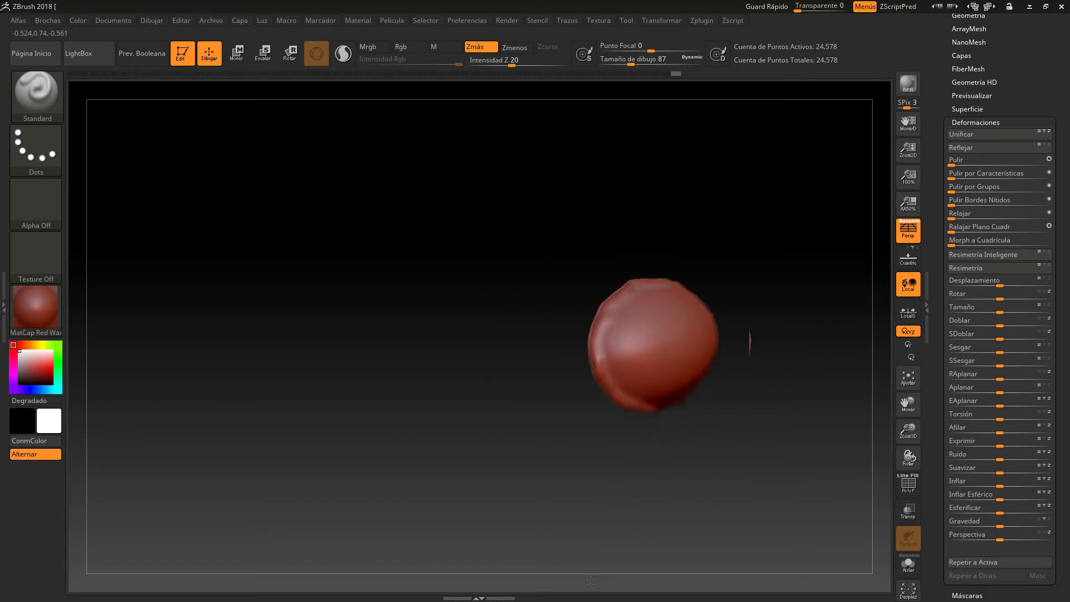
pyautogui.press('f')
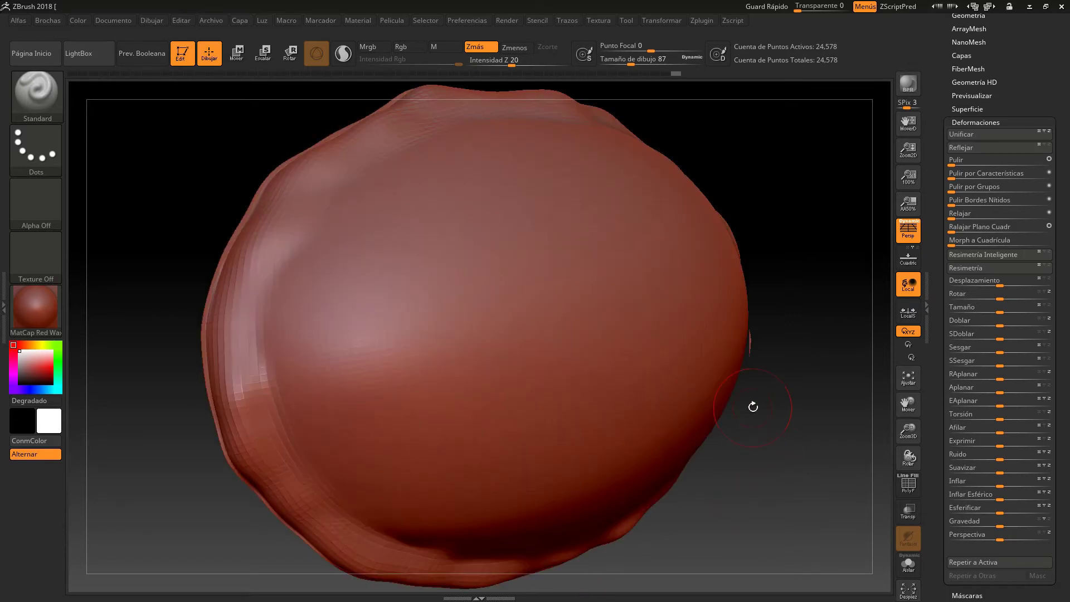
pyautogui.moveTo(776, 454)
pyautogui.mouseDown()
pyautogui.moveTo(656, 459)
pyautogui.moveTo(651, 433)
pyautogui.moveTo(764, 486)
pyautogui.moveTo(753, 437)
pyautogui.mouseUp()
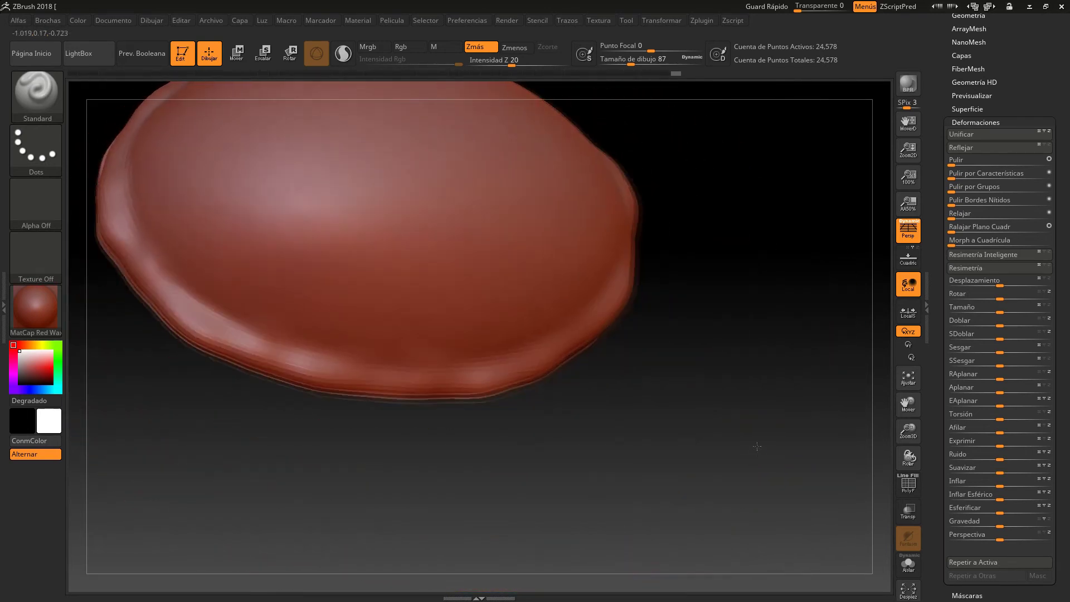
pyautogui.moveTo(730, 337)
pyautogui.keyDown('alt'); pyautogui.mouseDown()
pyautogui.moveTo(729, 394)
pyautogui.moveTo(748, 433)
pyautogui.mouseUp(); pyautogui.keyUp('alt')
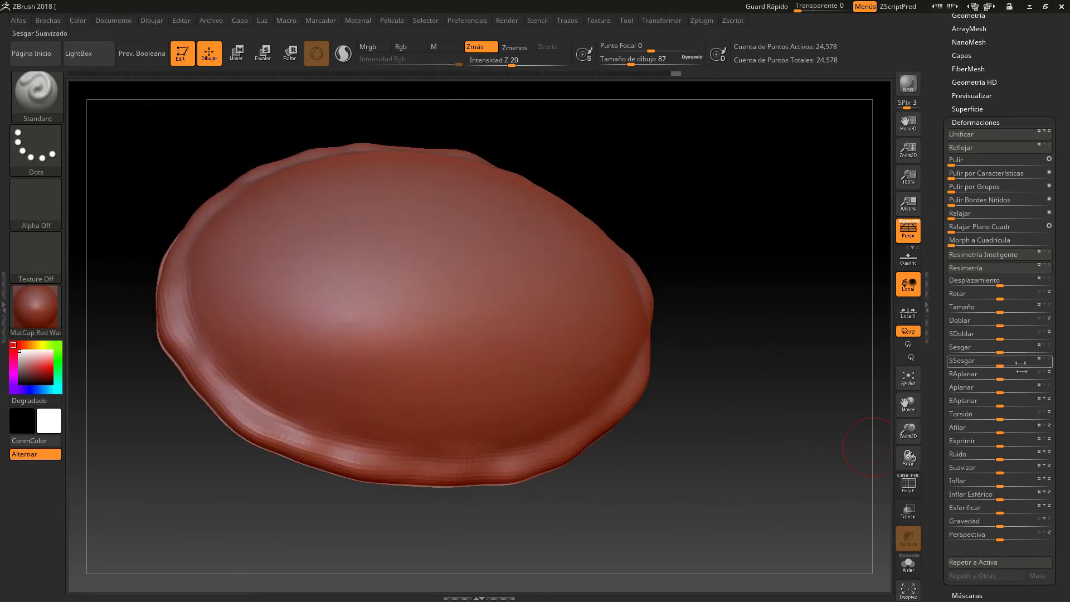
# Rename the PolySphere subtool to CaparazonTortuga.
pyautogui.click(994, 122)
pyautogui.moveTo(1005, 150); pyautogui.dragTo(1046, 269)
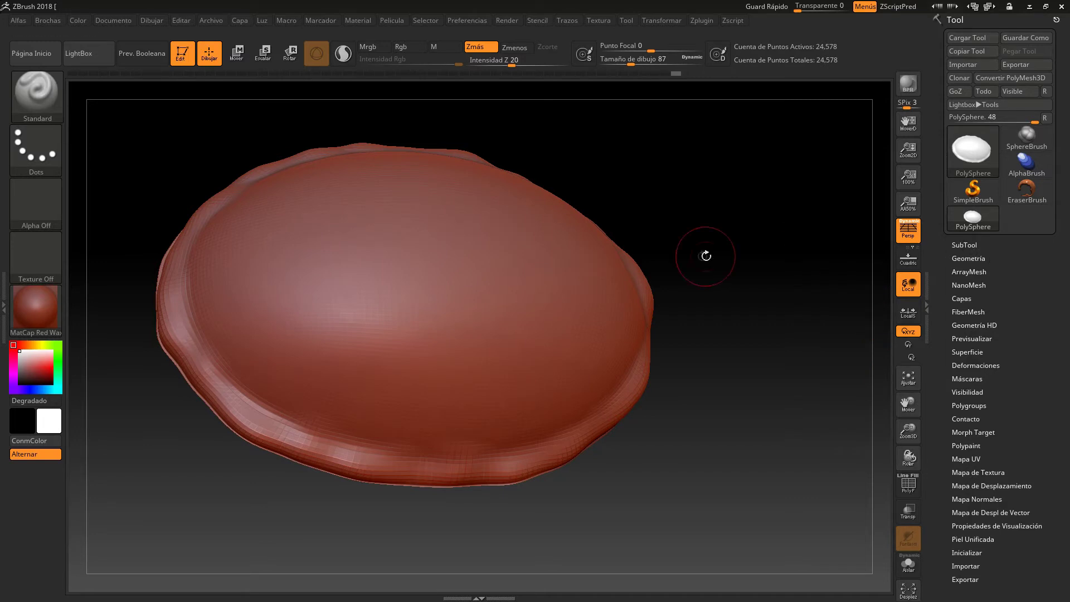
pyautogui.click(966, 246)
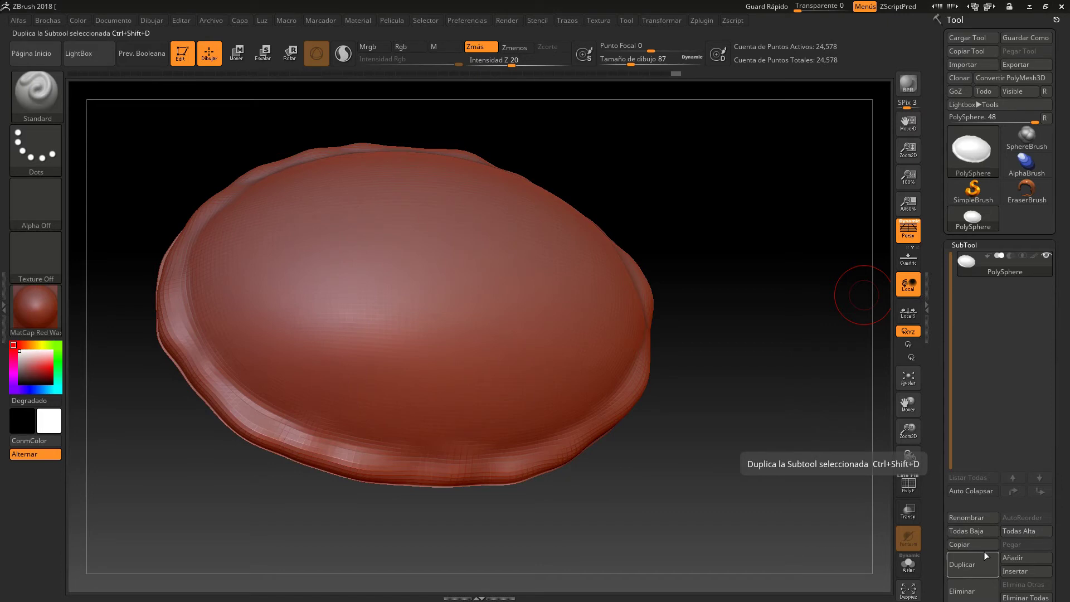
pyautogui.click(969, 520)
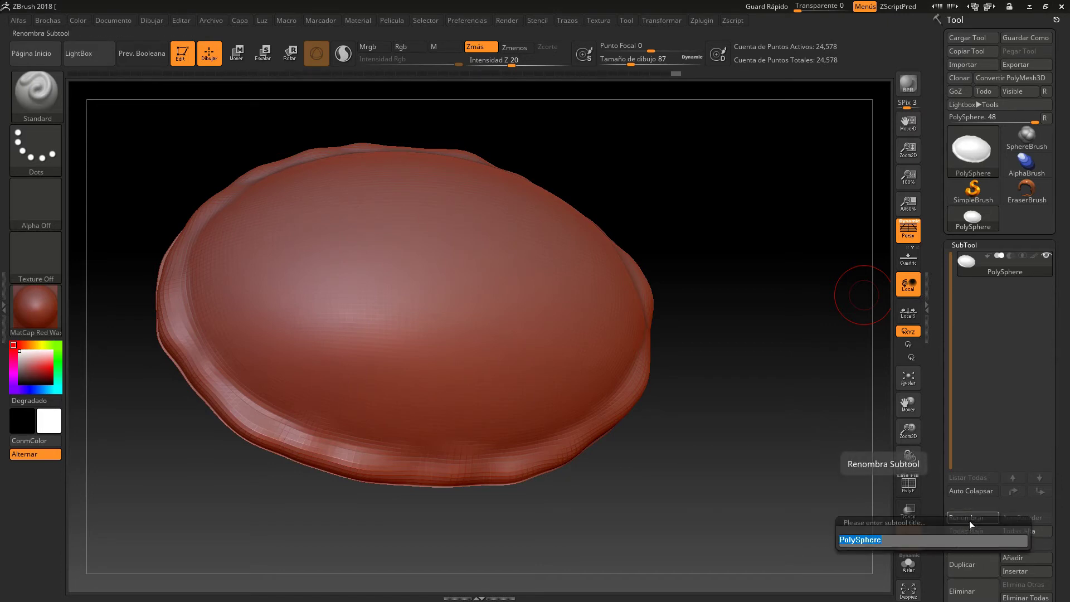
pyautogui.write('Capaz')
pyautogui.press('BackSpace')
pyautogui.write('razonTortuga')
pyautogui.press('Return')
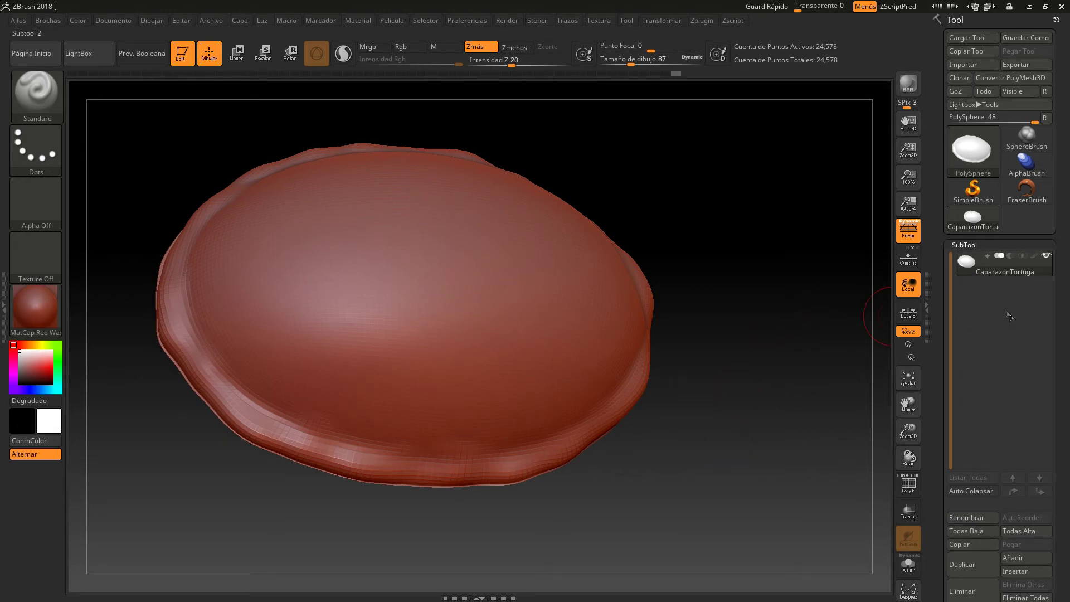
pyautogui.click(975, 245)
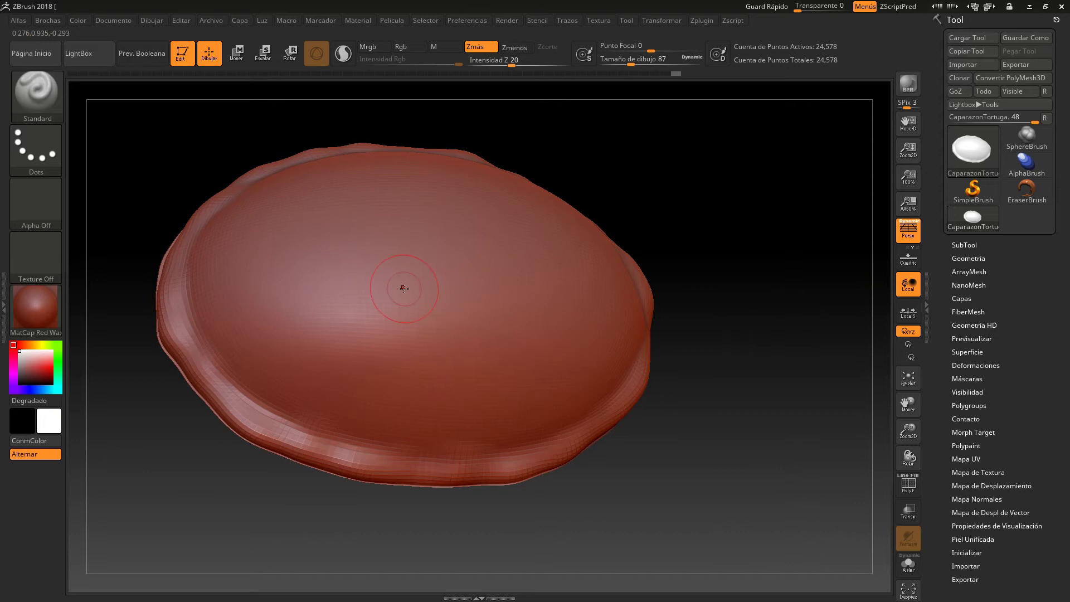
# Divide the shell twice to SDiv 5 and switch the brush to Zsub.
pyautogui.click(969, 258)
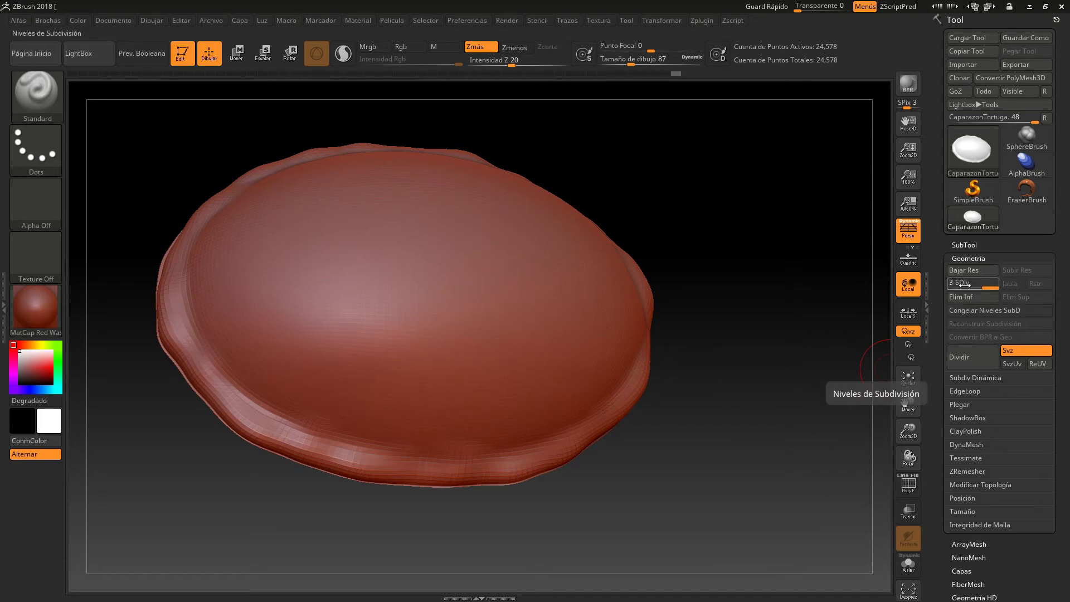
pyautogui.click(969, 356)
pyautogui.click(970, 357)
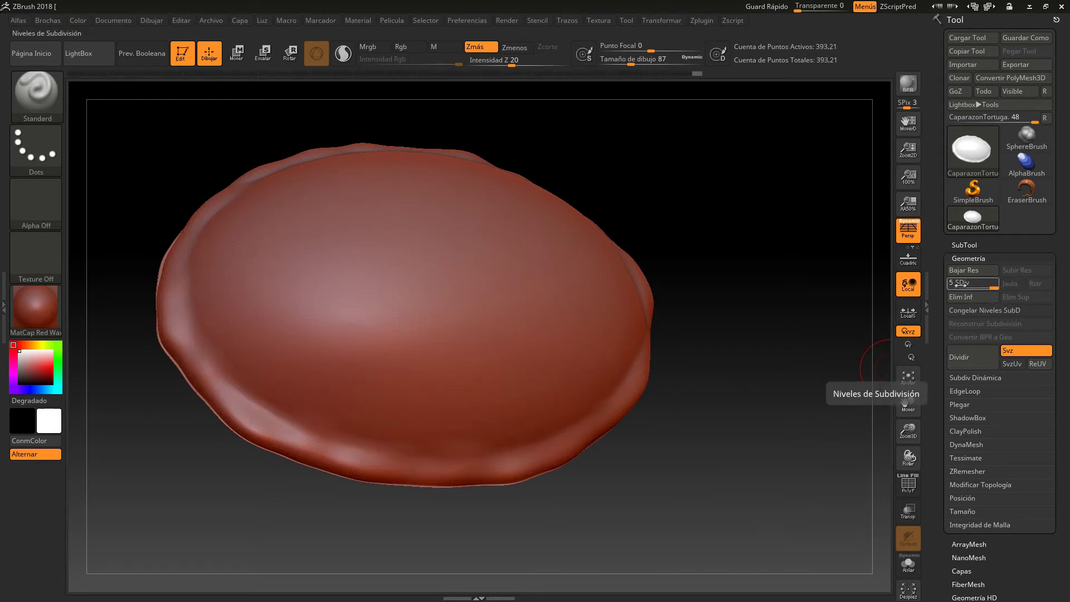
pyautogui.moveTo(800, 410)
pyautogui.mouseDown()
pyautogui.moveTo(781, 409)
pyautogui.moveTo(778, 396)
pyautogui.mouseUp()
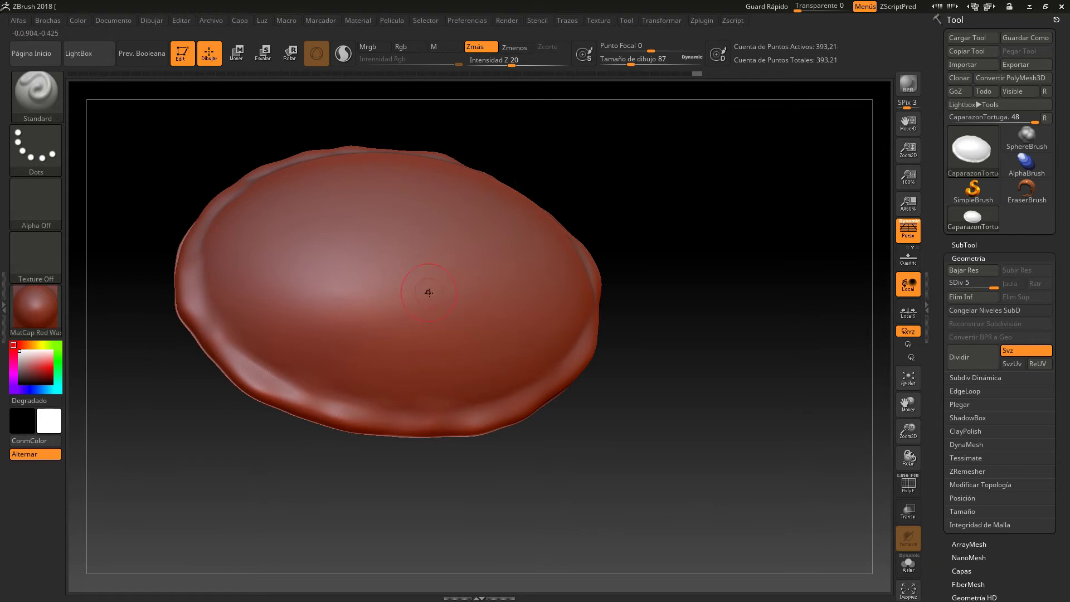
pyautogui.click(520, 50)
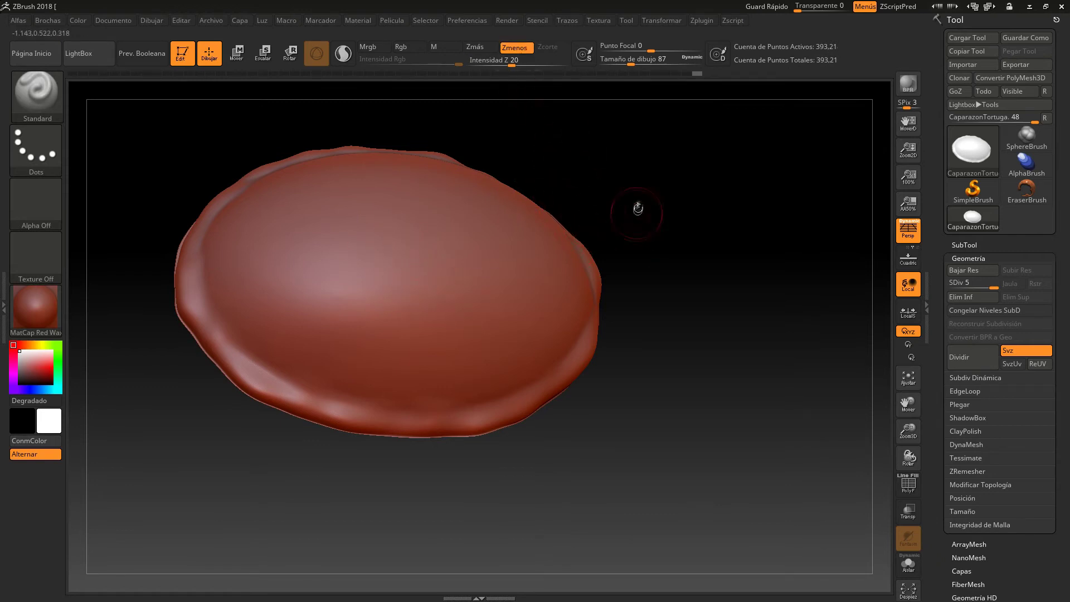
# Shrink the brush draw size and raise Z intensity to 65.
pyautogui.moveTo(628, 64); pyautogui.dragTo(618, 65)
pyautogui.moveTo(518, 66); pyautogui.dragTo(524, 66)
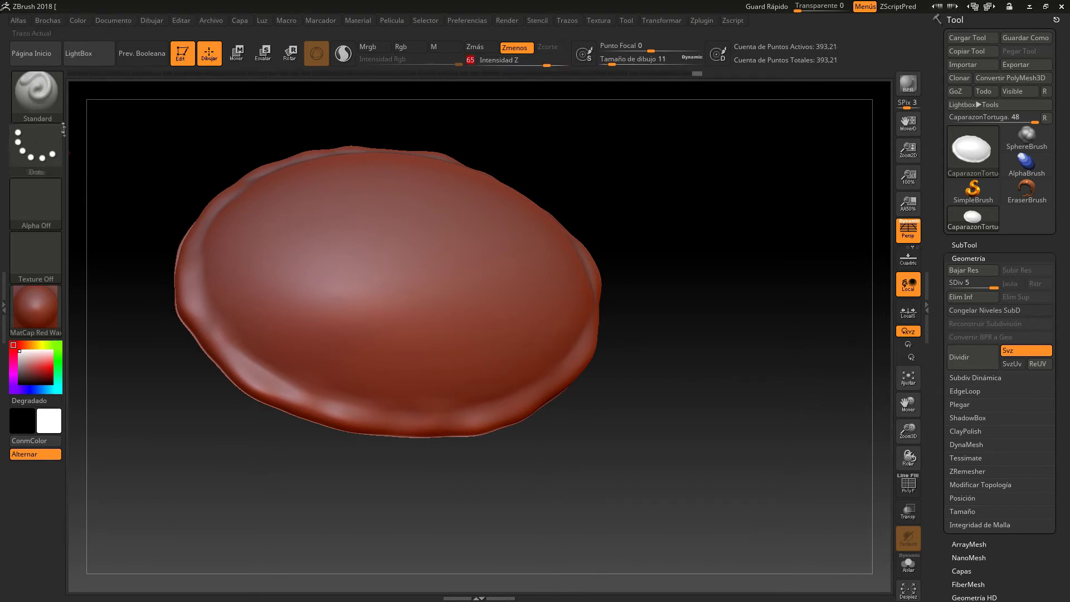
pyautogui.moveTo(697, 298); pyautogui.dragTo(736, 310)
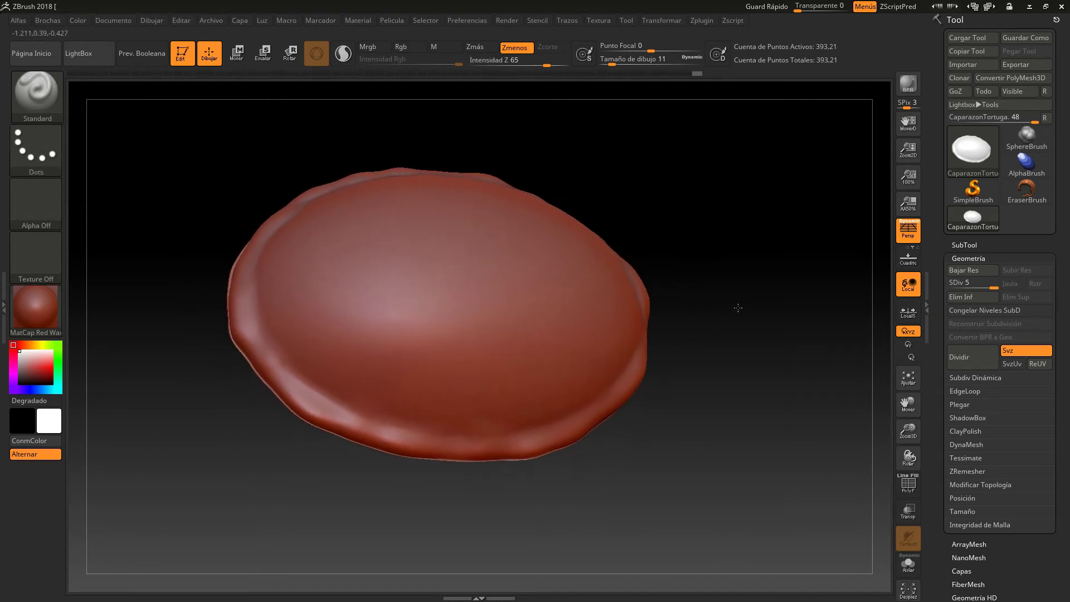
pyautogui.scroll(5, 737, 307)
pyautogui.scroll(-5, 724, 279)
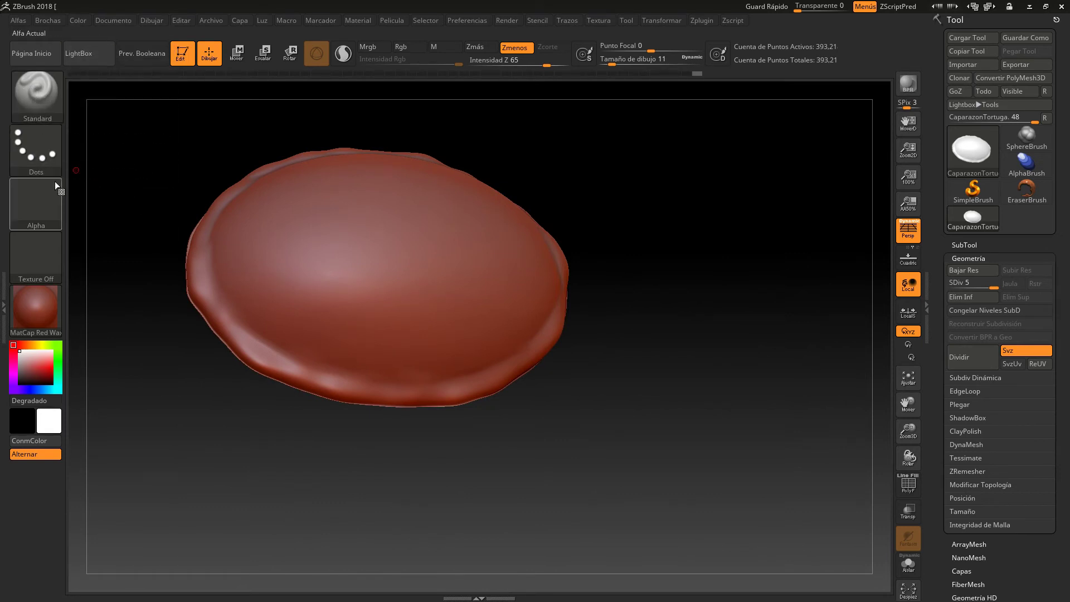
# Change the stroke type from Dots to FreeHand.
pyautogui.click(44, 151)
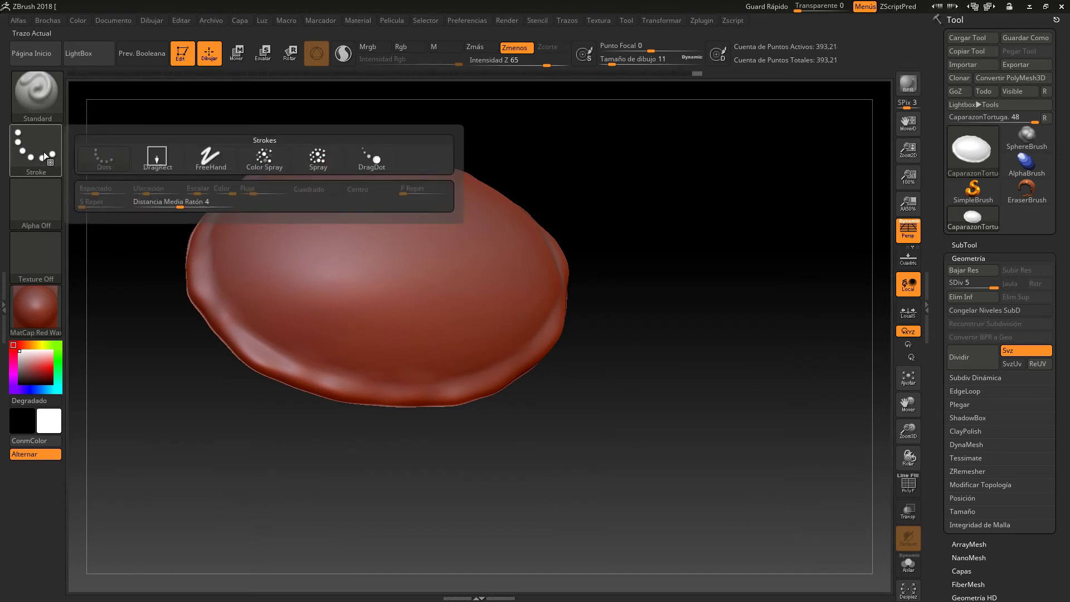
pyautogui.click(211, 158)
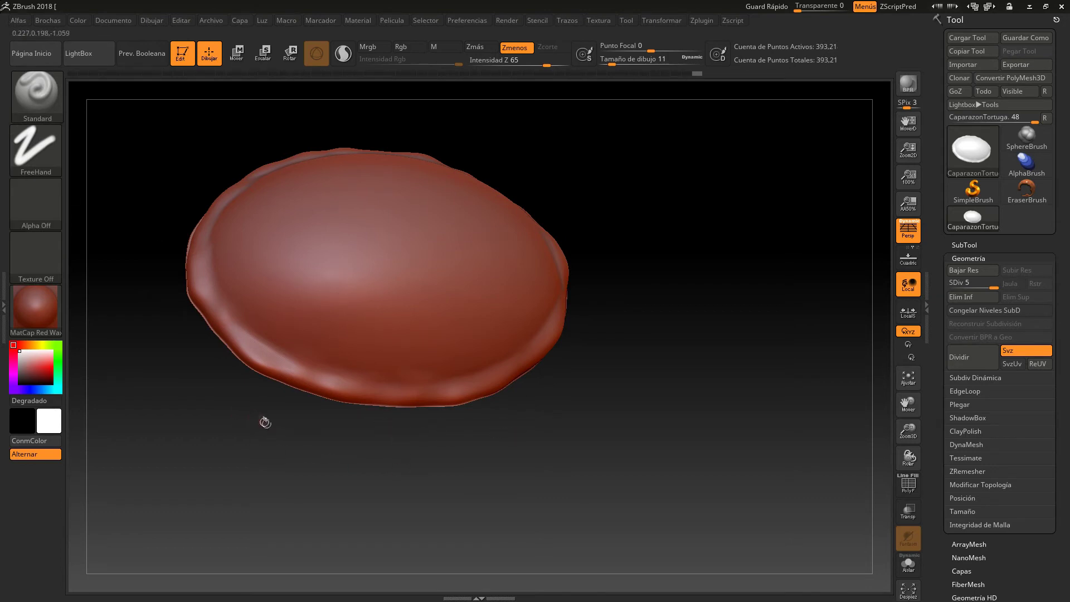
pyautogui.keyDown('alt'); pyautogui.moveTo(556, 422); pyautogui.dragTo(628, 433); pyautogui.keyUp('alt')
# Carve a four-sided plate outline near the shell's rim, plus grooves for neighbouring plates.
pyautogui.moveTo(627, 444)
pyautogui.mouseDown(button='right')
pyautogui.moveTo(766, 412)
pyautogui.moveTo(758, 406)
pyautogui.mouseUp(button='right')
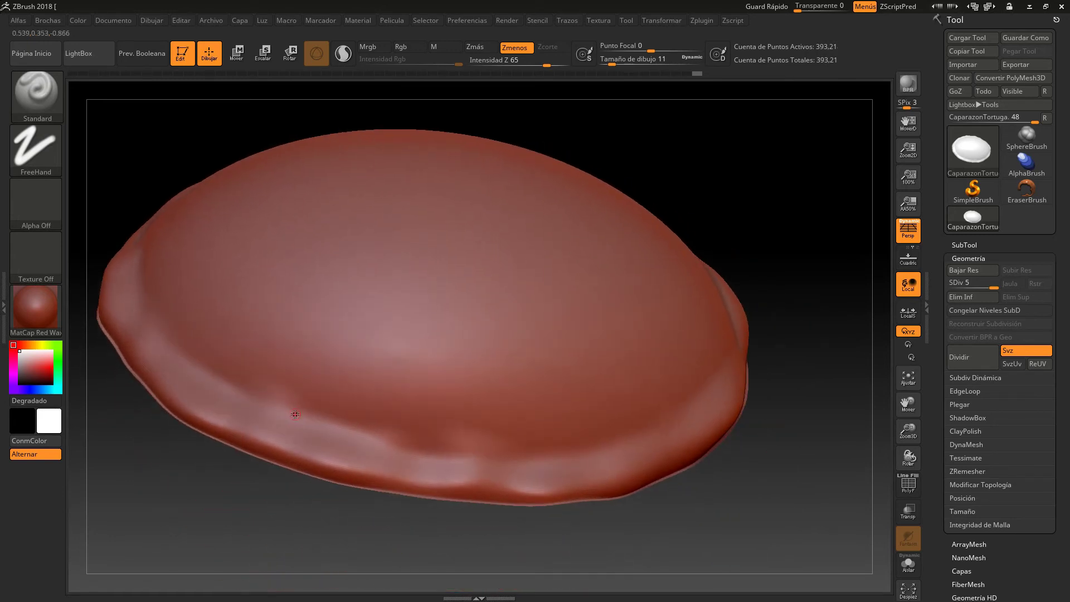
pyautogui.moveTo(228, 383); pyautogui.dragTo(342, 421)
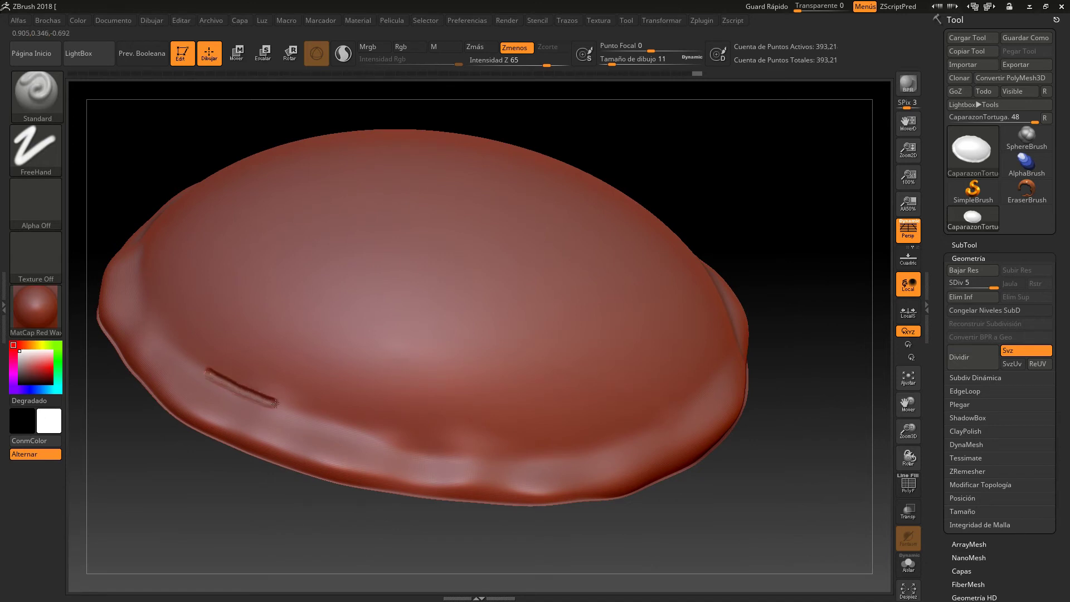
pyautogui.moveTo(217, 376); pyautogui.dragTo(351, 422)
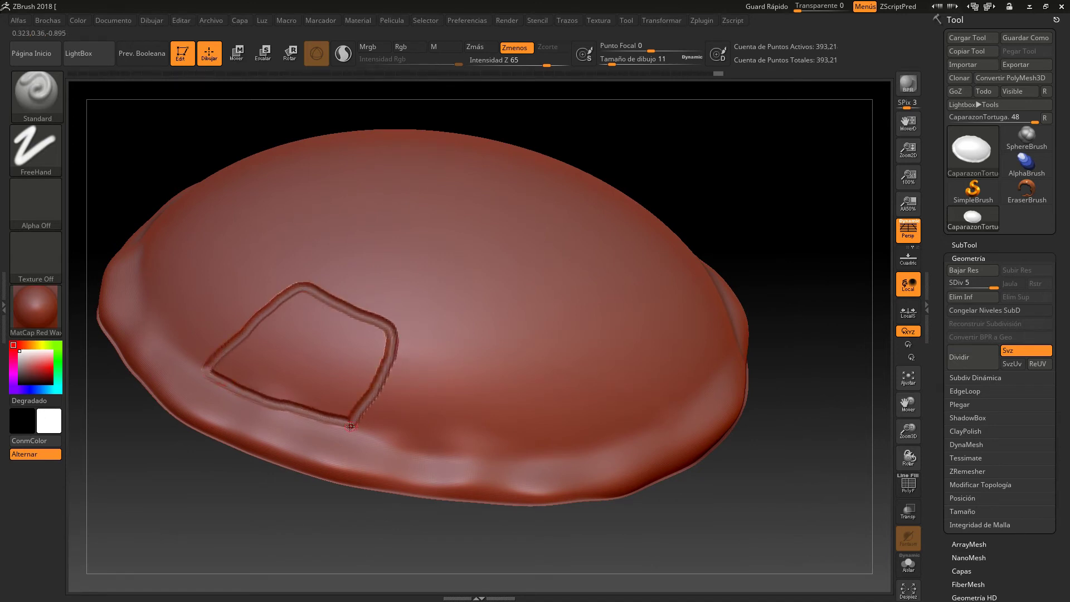
pyautogui.moveTo(350, 426); pyautogui.dragTo(474, 450)
pyautogui.moveTo(392, 332)
pyautogui.mouseDown()
pyautogui.moveTo(508, 316)
pyautogui.moveTo(521, 375)
pyautogui.moveTo(502, 440)
pyautogui.moveTo(462, 453)
pyautogui.mouseUp()
# Outline plates on the shell's top and side, with a groove down the right side.
pyautogui.moveTo(305, 283)
pyautogui.mouseDown()
pyautogui.moveTo(333, 247)
pyautogui.moveTo(436, 239)
pyautogui.moveTo(464, 304)
pyautogui.mouseUp()
pyautogui.moveTo(521, 322)
pyautogui.mouseDown()
pyautogui.moveTo(618, 323)
pyautogui.moveTo(634, 442)
pyautogui.moveTo(478, 459)
pyautogui.mouseUp()
pyautogui.moveTo(430, 233)
pyautogui.mouseDown()
pyautogui.moveTo(486, 209)
pyautogui.moveTo(557, 320)
pyautogui.mouseUp()
pyautogui.moveTo(620, 226); pyautogui.dragTo(632, 316)
# Extend the right-edge and side-plate grooves and add short grooves between side plates.
pyautogui.moveTo(755, 503)
pyautogui.keyDown('alt'); pyautogui.mouseDown()
pyautogui.moveTo(691, 417)
pyautogui.moveTo(580, 413)
pyautogui.moveTo(574, 400)
pyautogui.mouseUp(); pyautogui.keyUp('alt')
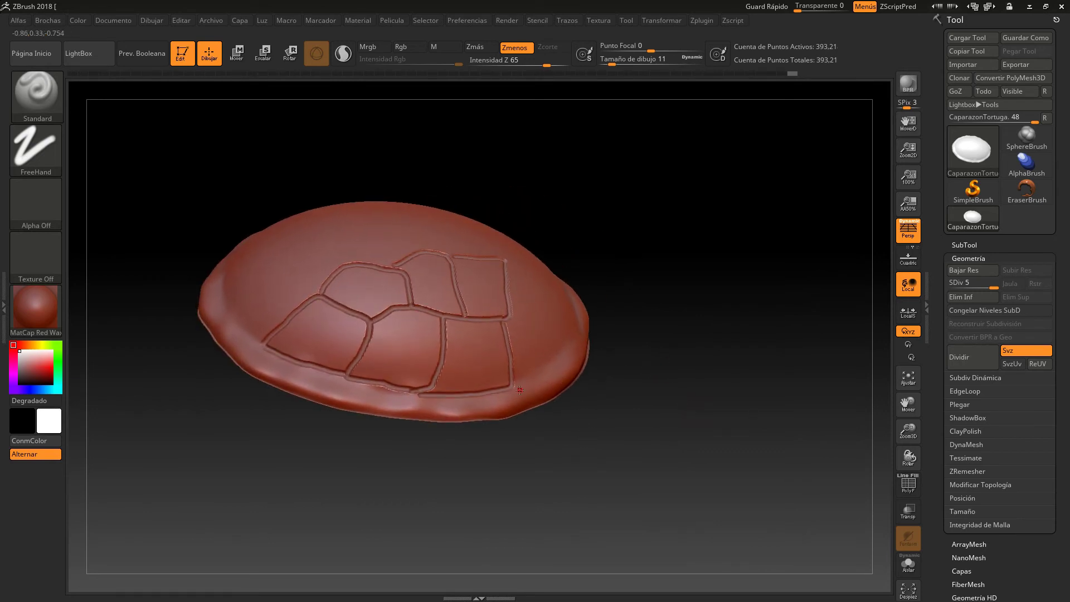
pyautogui.moveTo(549, 359); pyautogui.dragTo(554, 357)
pyautogui.moveTo(508, 304); pyautogui.dragTo(505, 261)
pyautogui.moveTo(539, 294); pyautogui.dragTo(540, 301)
pyautogui.moveTo(635, 407); pyautogui.dragTo(634, 408)
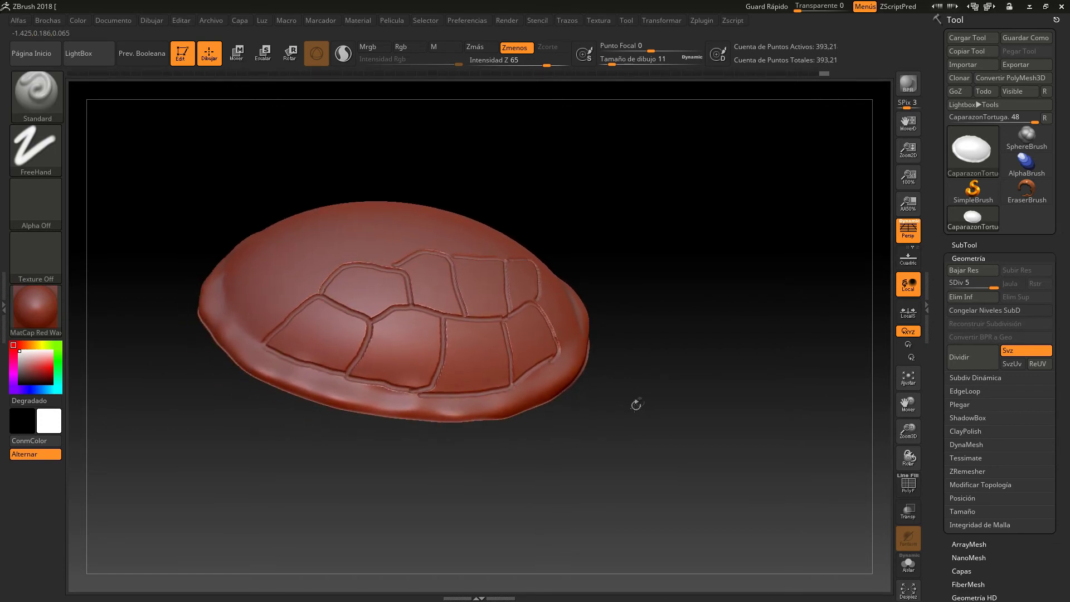
pyautogui.moveTo(696, 351); pyautogui.dragTo(544, 369)
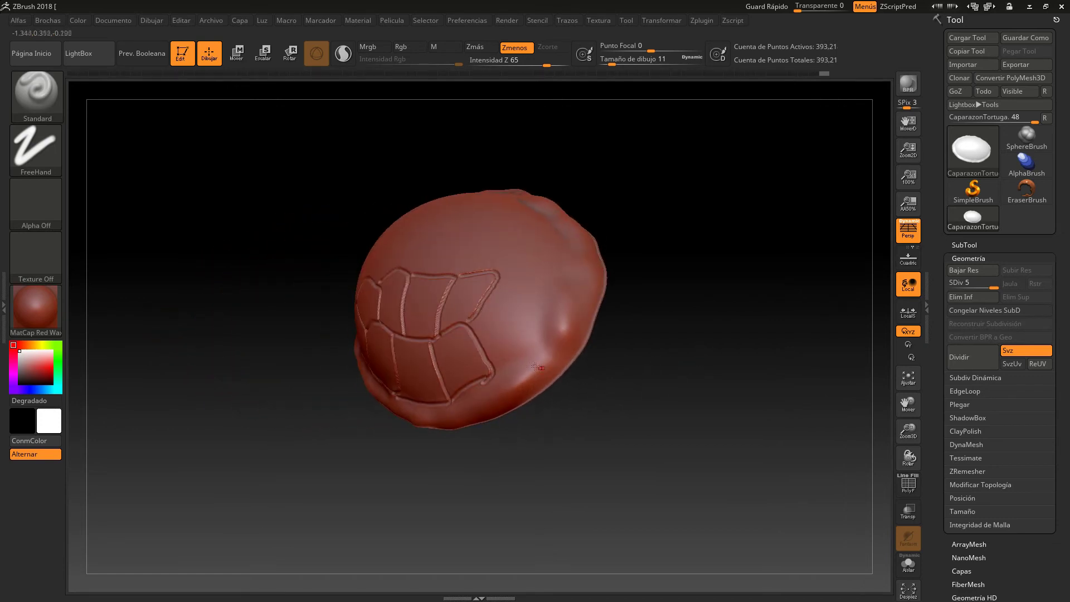
pyautogui.moveTo(531, 341); pyautogui.dragTo(536, 336)
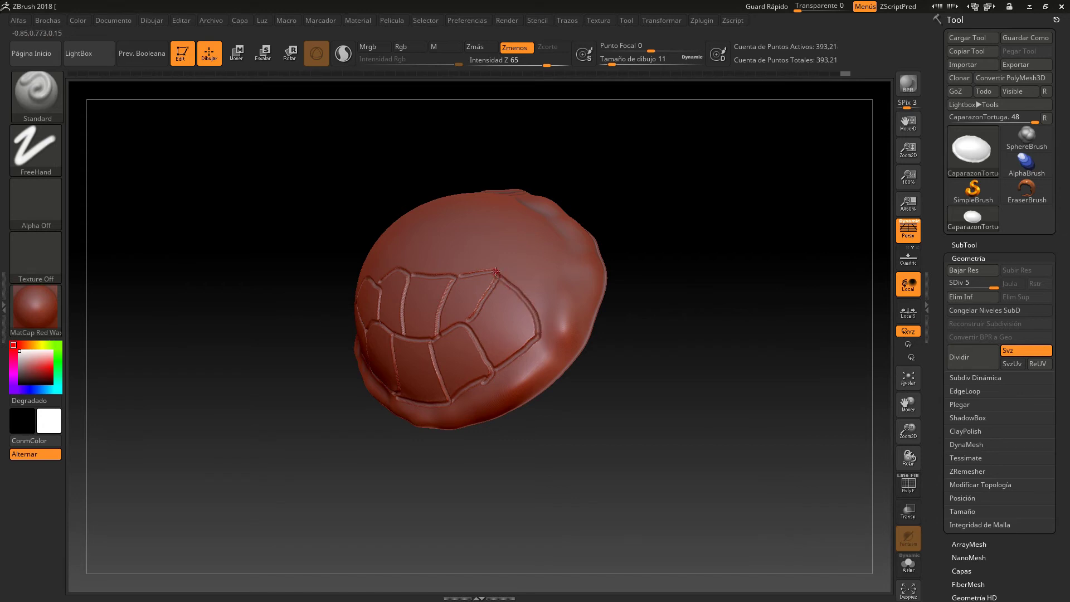
pyautogui.moveTo(512, 248); pyautogui.dragTo(523, 240)
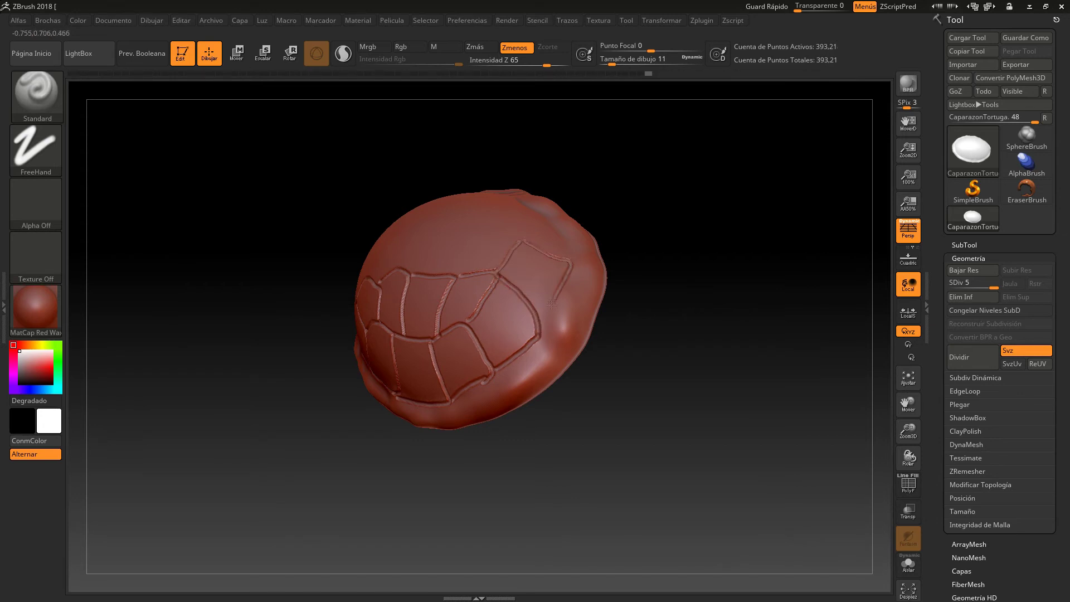
# Carve grooves dividing the upper plates and outline a plate along the top row.
pyautogui.moveTo(618, 403); pyautogui.dragTo(652, 435)
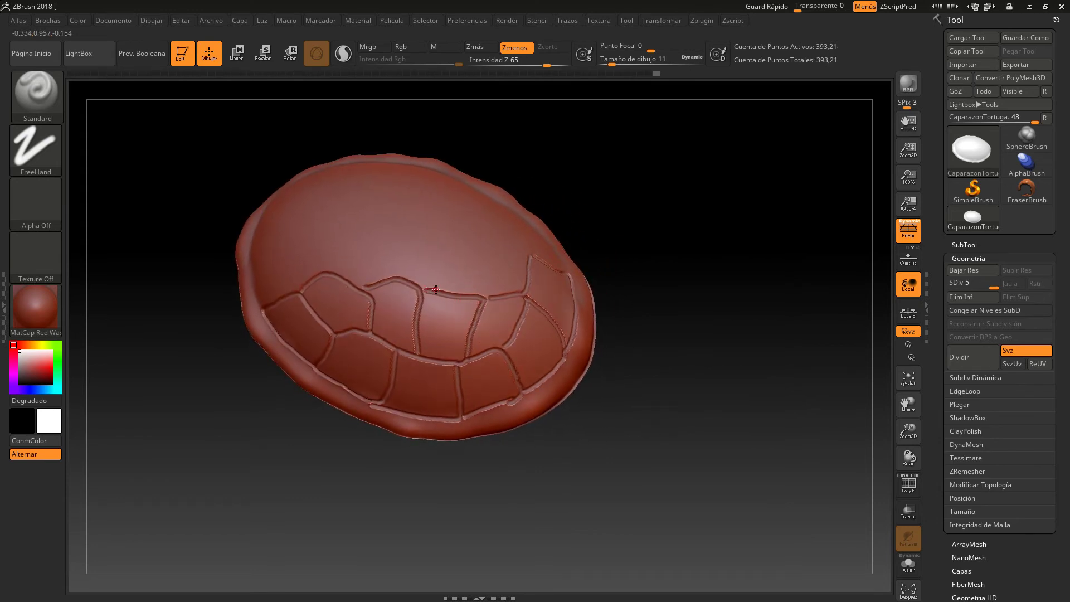
pyautogui.moveTo(525, 255); pyautogui.dragTo(522, 259)
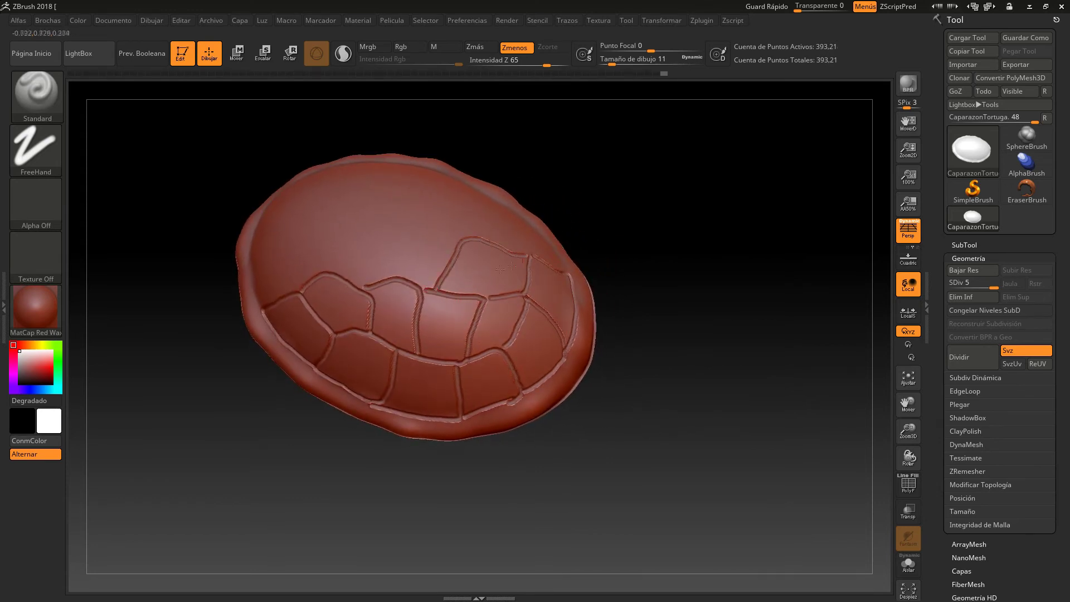
pyautogui.moveTo(388, 281); pyautogui.dragTo(401, 239)
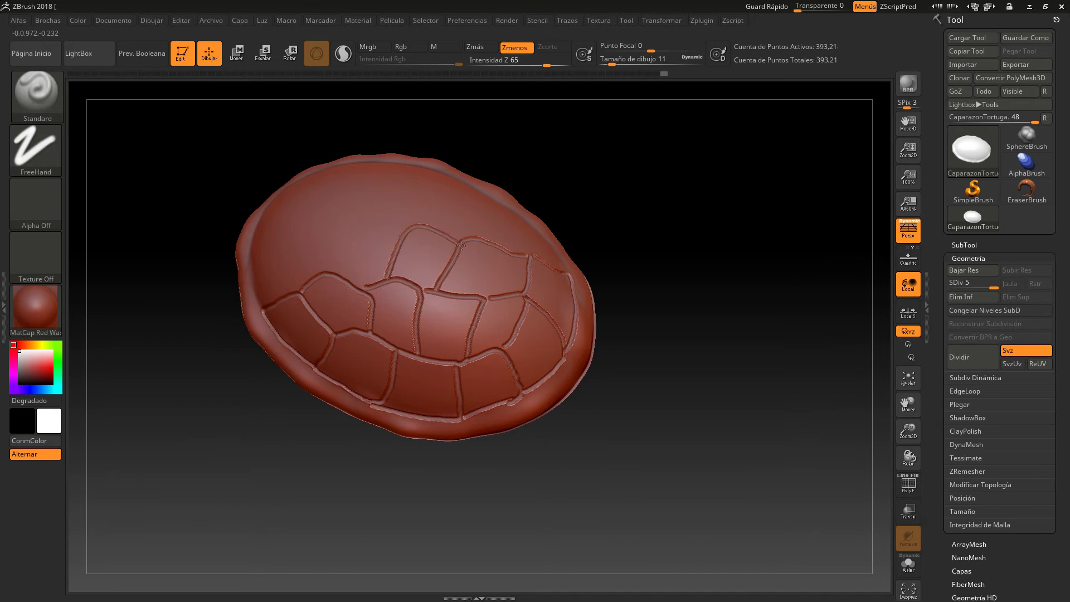
pyautogui.moveTo(326, 271); pyautogui.dragTo(338, 241)
pyautogui.moveTo(236, 391)
pyautogui.mouseDown()
pyautogui.moveTo(329, 344)
pyautogui.moveTo(316, 280)
pyautogui.mouseUp()
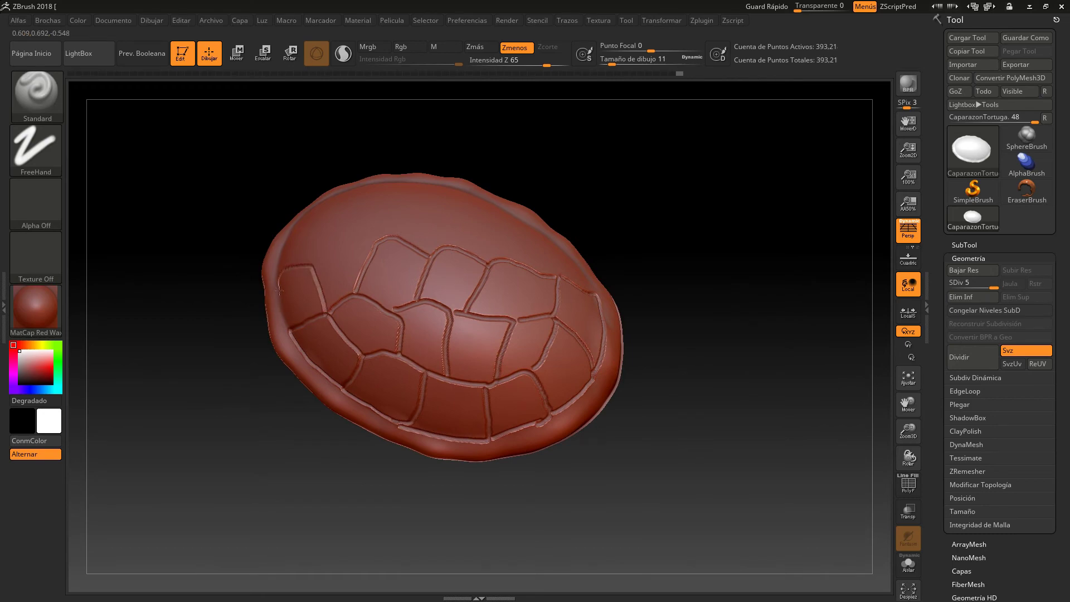
pyautogui.keyDown('alt'); pyautogui.moveTo(247, 430); pyautogui.dragTo(394, 262); pyautogui.keyUp('alt')
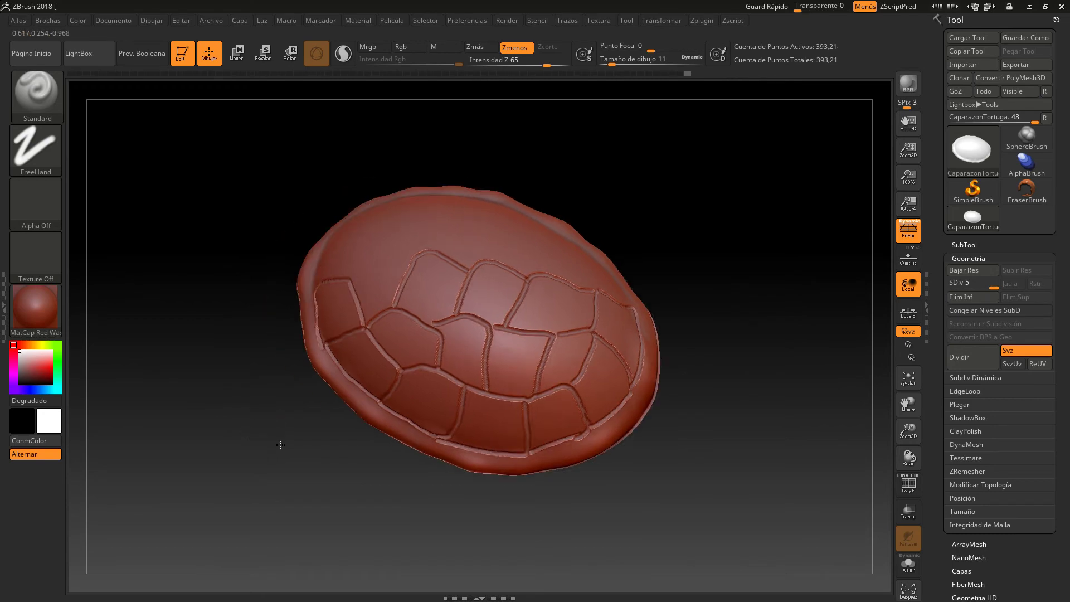
pyautogui.moveTo(416, 171)
pyautogui.mouseDown()
pyautogui.moveTo(334, 174)
pyautogui.moveTo(304, 227)
pyautogui.mouseUp()
pyautogui.keyDown('alt'); pyautogui.moveTo(181, 253); pyautogui.dragTo(466, 450); pyautogui.keyUp('alt')
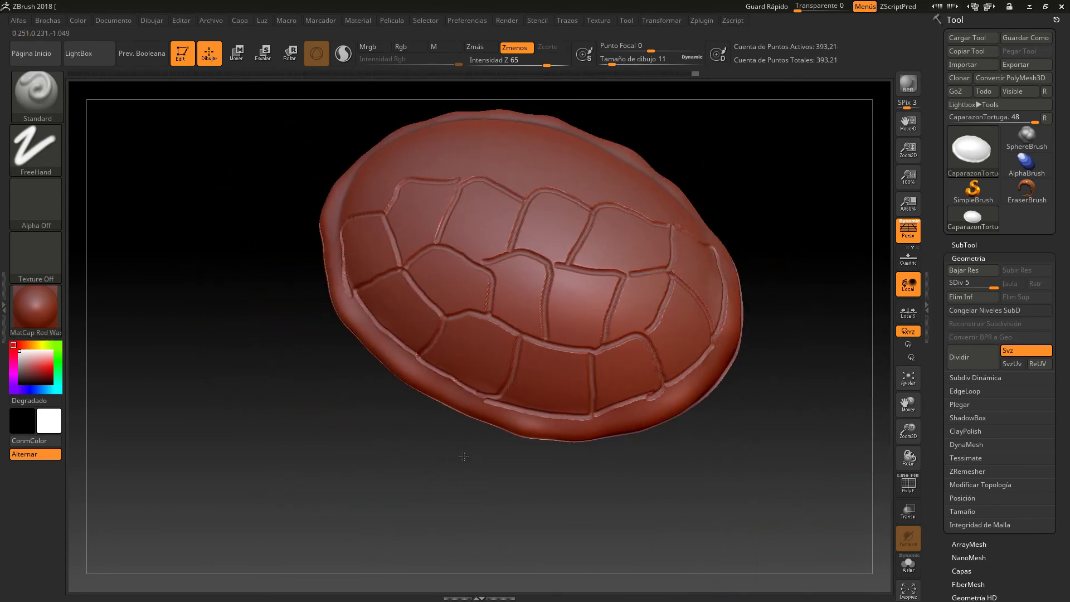
pyautogui.moveTo(319, 203); pyautogui.dragTo(316, 159)
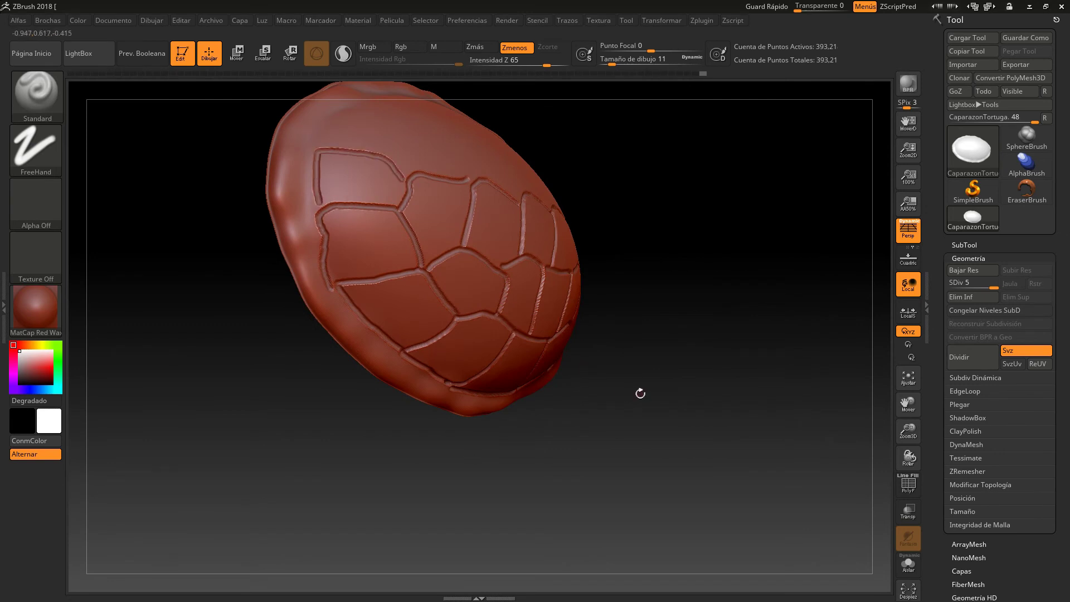
# Outline the upper-left, top and top-right plates and extend the groove down the right side.
pyautogui.moveTo(637, 395); pyautogui.dragTo(588, 377)
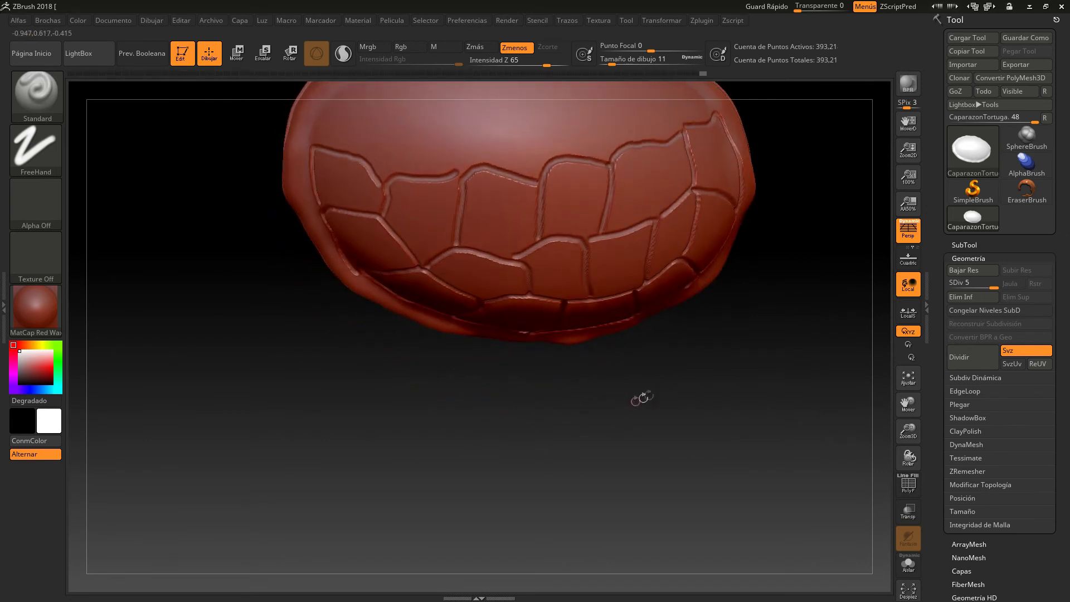
pyautogui.moveTo(653, 391)
pyautogui.mouseDown()
pyautogui.moveTo(266, 198)
pyautogui.moveTo(379, 280)
pyautogui.mouseUp()
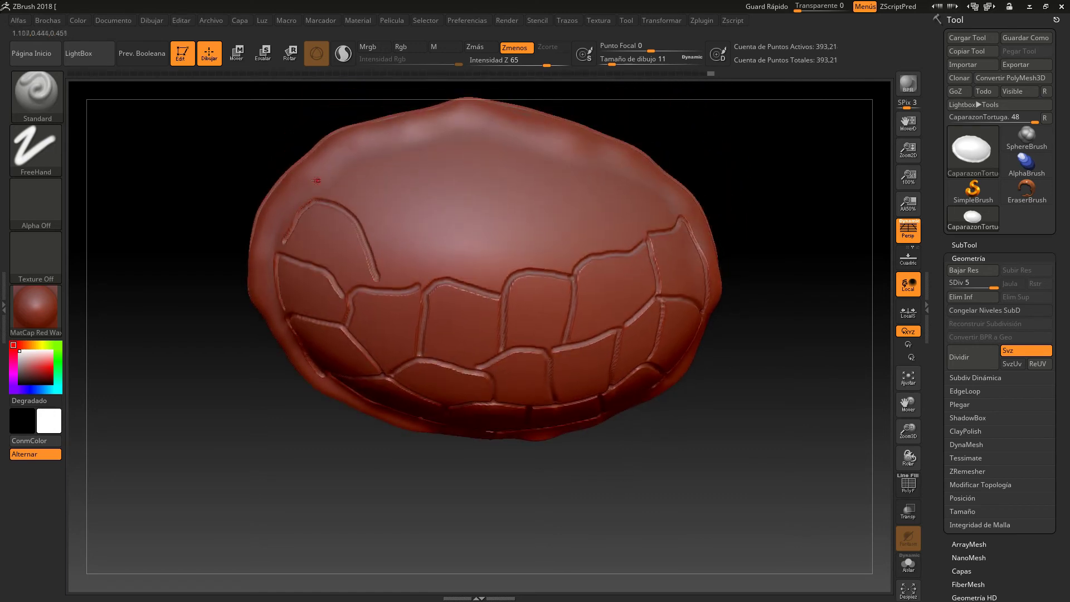
pyautogui.moveTo(337, 173)
pyautogui.mouseDown()
pyautogui.moveTo(414, 181)
pyautogui.moveTo(359, 235)
pyautogui.mouseUp()
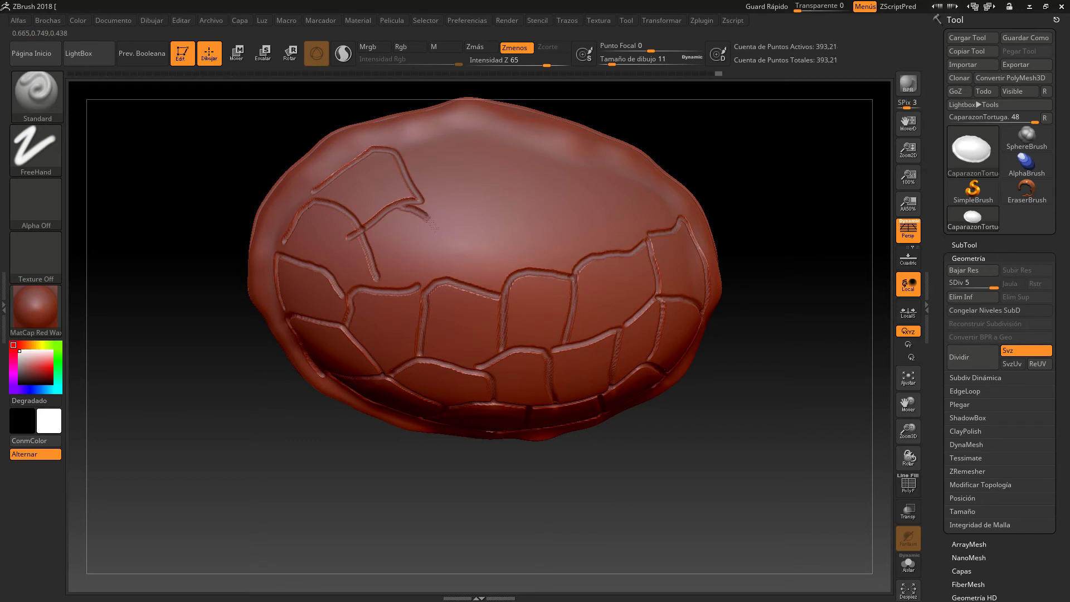
pyautogui.moveTo(414, 209); pyautogui.dragTo(456, 273)
pyautogui.moveTo(396, 157)
pyautogui.mouseDown()
pyautogui.moveTo(491, 141)
pyautogui.moveTo(504, 189)
pyautogui.moveTo(409, 208)
pyautogui.mouseUp()
pyautogui.moveTo(507, 195); pyautogui.dragTo(540, 270)
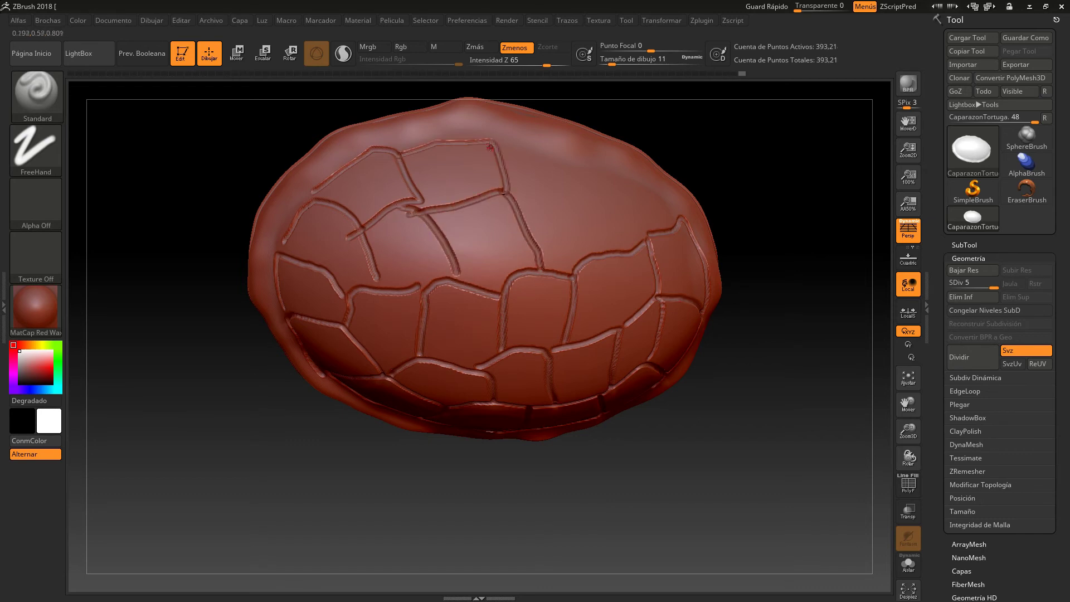
pyautogui.moveTo(578, 183); pyautogui.dragTo(515, 212)
pyautogui.moveTo(577, 201); pyautogui.dragTo(611, 245)
pyautogui.moveTo(635, 179); pyautogui.dragTo(649, 255)
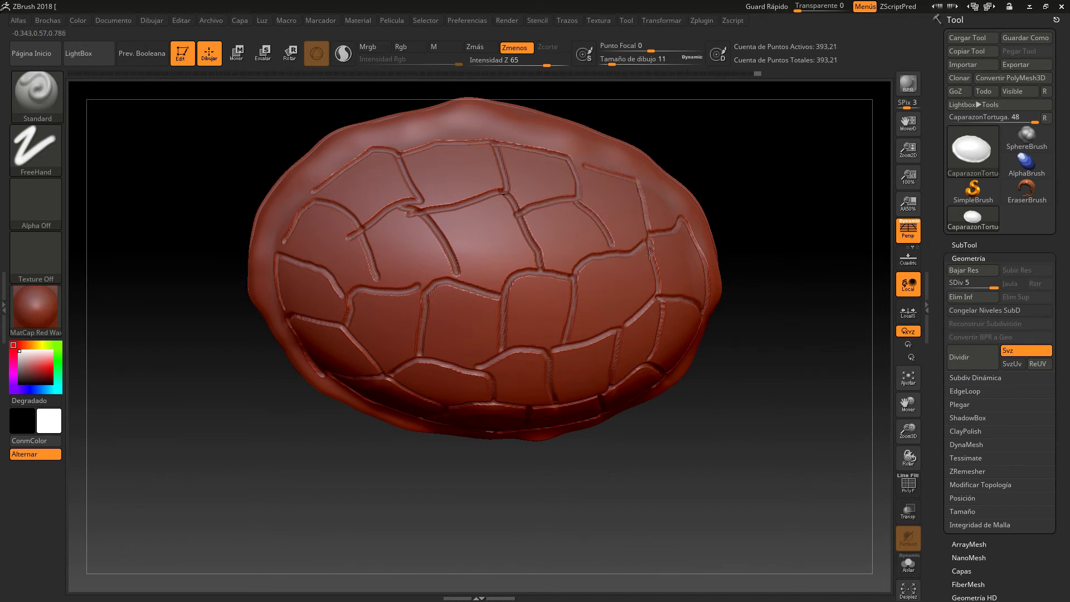
# Notch two short grooves into the shell's lower rim.
pyautogui.moveTo(697, 432)
pyautogui.mouseDown()
pyautogui.moveTo(643, 383)
pyautogui.moveTo(323, 316)
pyautogui.moveTo(375, 358)
pyautogui.mouseUp()
pyautogui.moveTo(463, 339); pyautogui.dragTo(468, 361)
pyautogui.moveTo(599, 337); pyautogui.dragTo(621, 358)
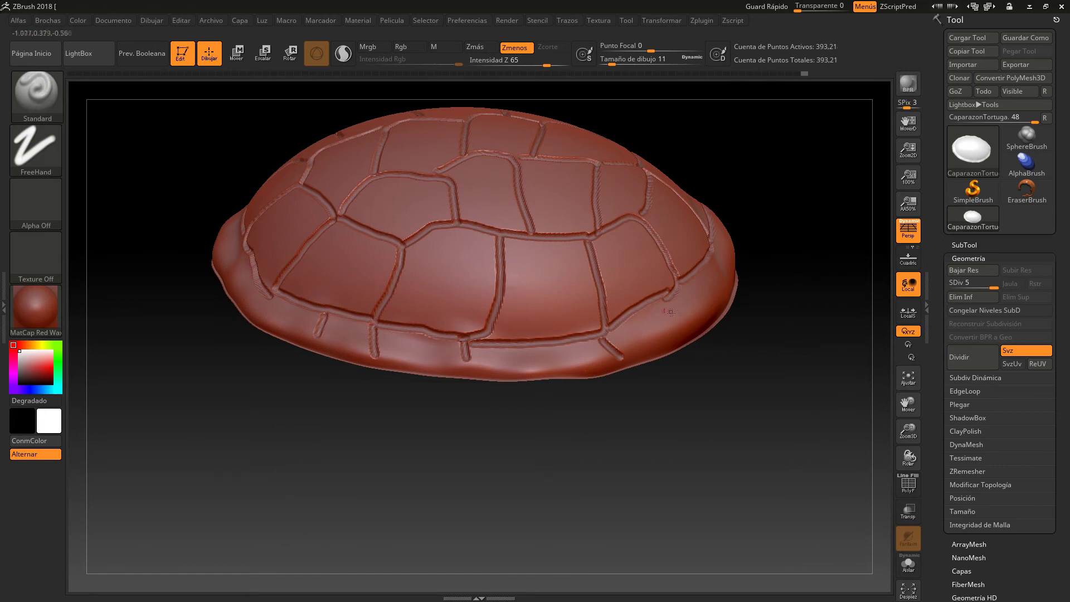
pyautogui.moveTo(505, 435); pyautogui.dragTo(628, 386)
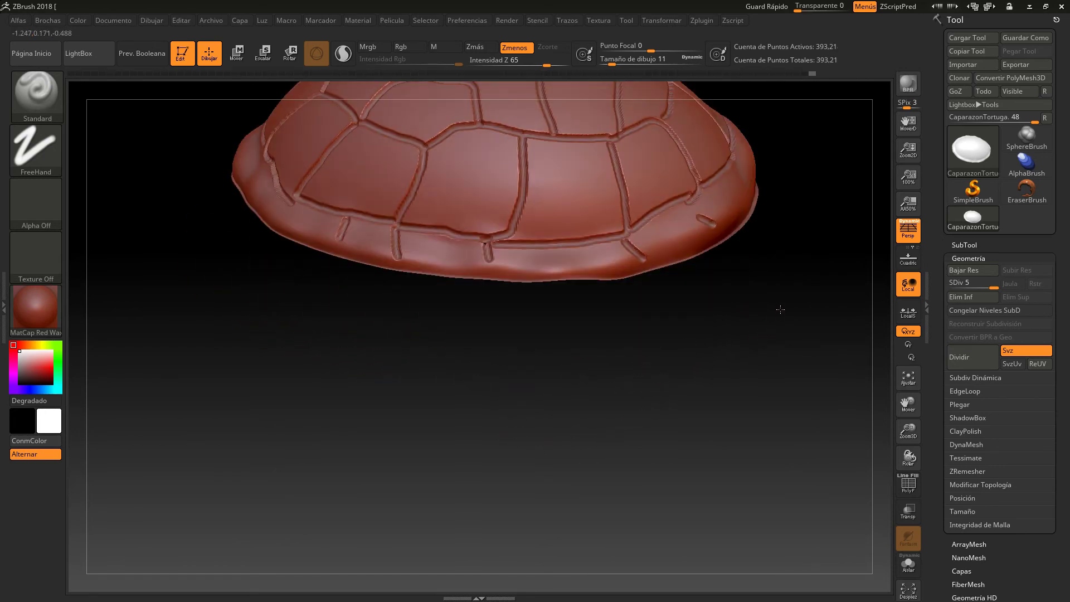
# Zoom the shell to fill the canvas from a higher angle and open the brush library.
pyautogui.moveTo(780, 309); pyautogui.dragTo(723, 433)
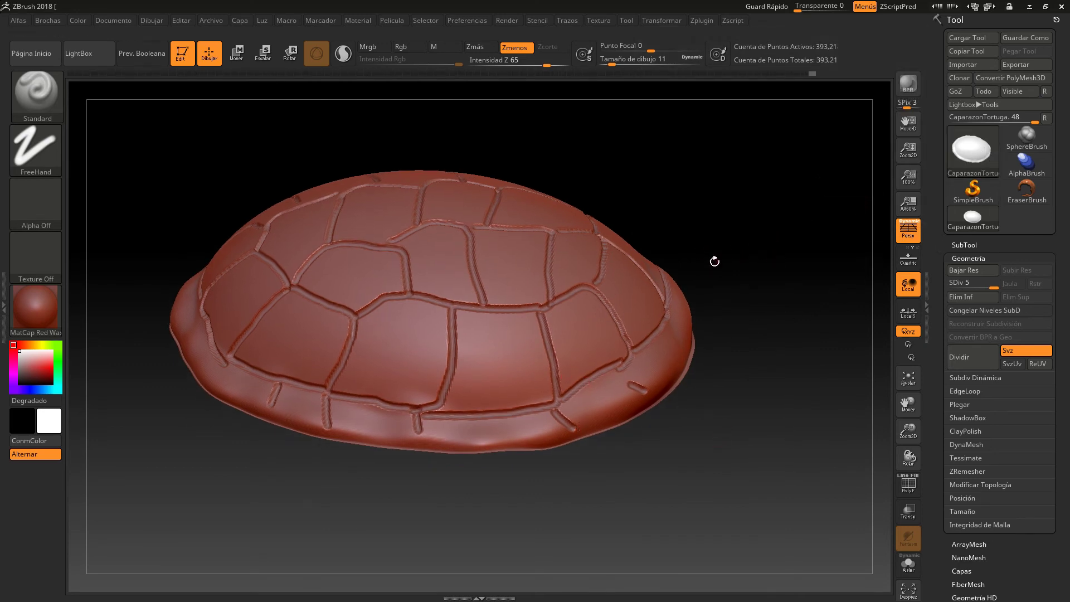
pyautogui.moveTo(717, 294)
pyautogui.mouseDown()
pyautogui.moveTo(738, 293)
pyautogui.moveTo(736, 248)
pyautogui.mouseUp()
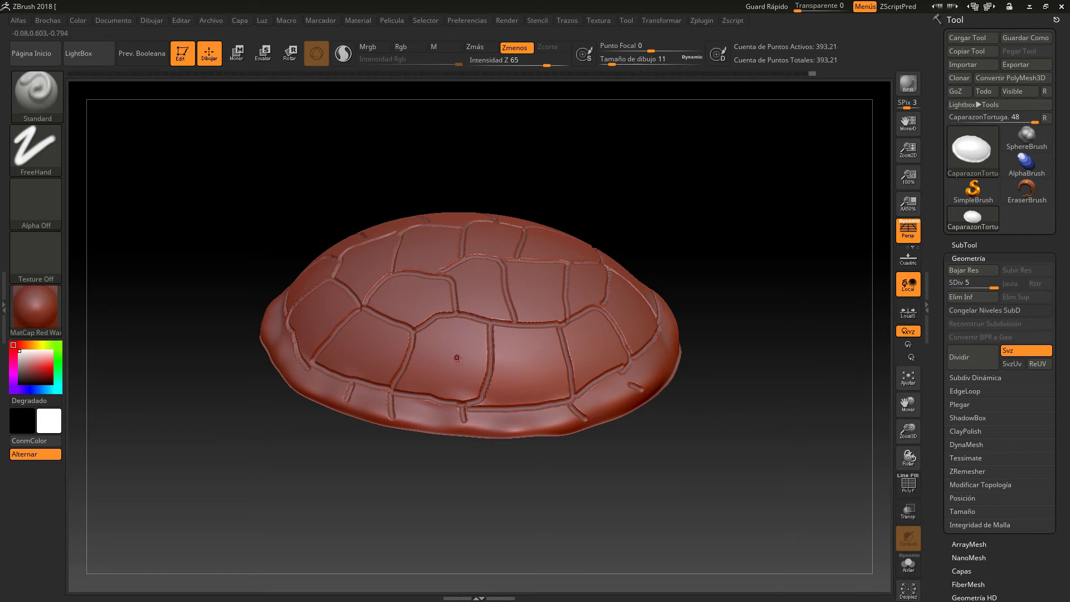
pyautogui.moveTo(711, 363)
pyautogui.keyDown('alt'); pyautogui.mouseDown()
pyautogui.moveTo(721, 392)
pyautogui.moveTo(719, 356)
pyautogui.mouseUp(); pyautogui.keyUp('alt')
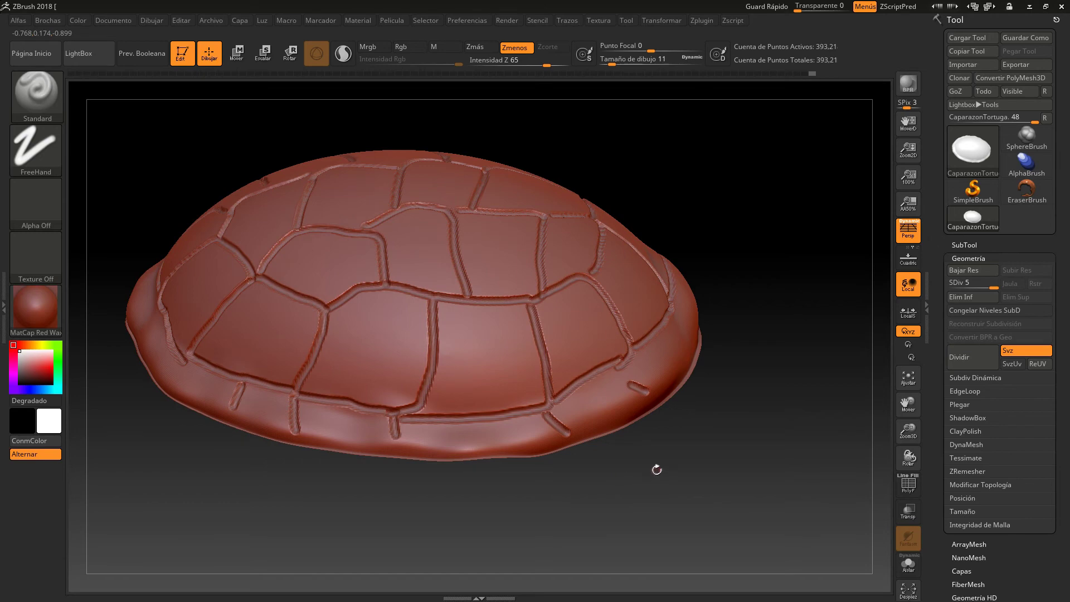
pyautogui.moveTo(709, 471)
pyautogui.mouseDown()
pyautogui.moveTo(723, 429)
pyautogui.moveTo(713, 445)
pyautogui.mouseUp()
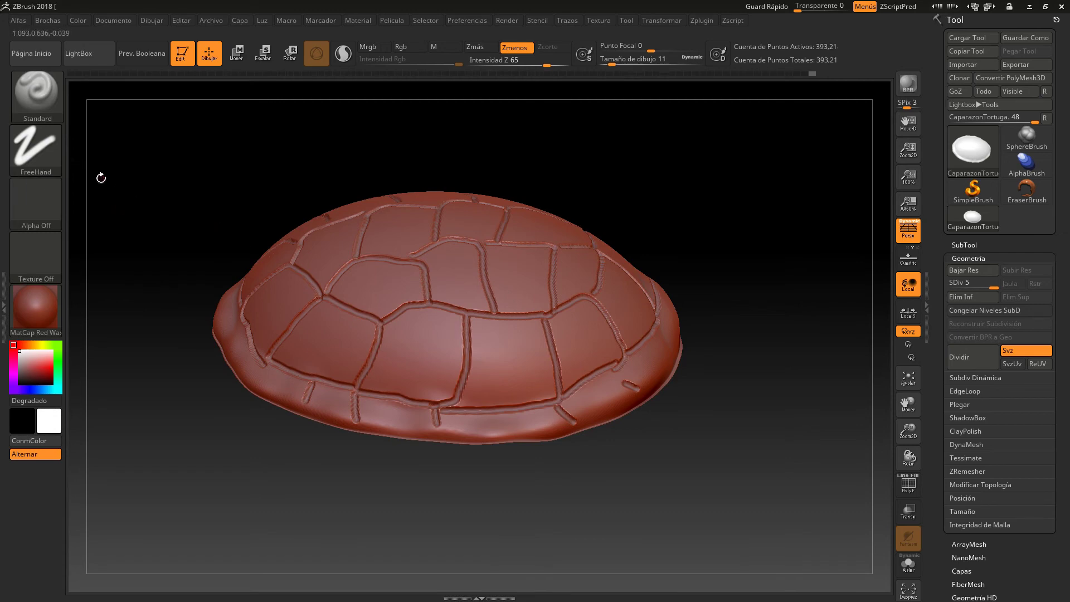
pyautogui.click(39, 99)
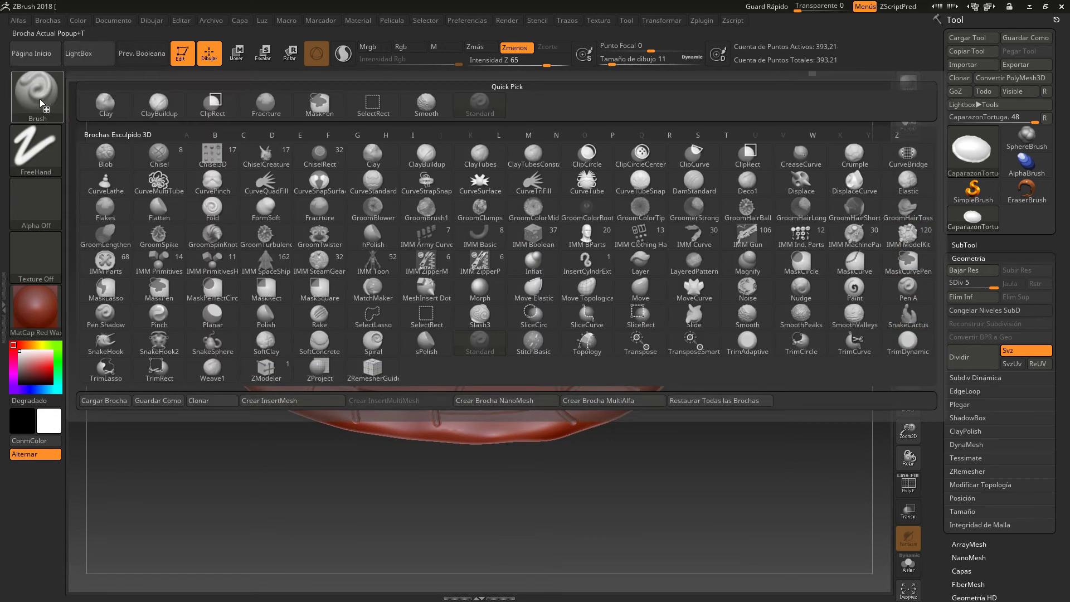
# Make Fracrture the active brush with Alpha 04 as its alpha.
pyautogui.press('f')
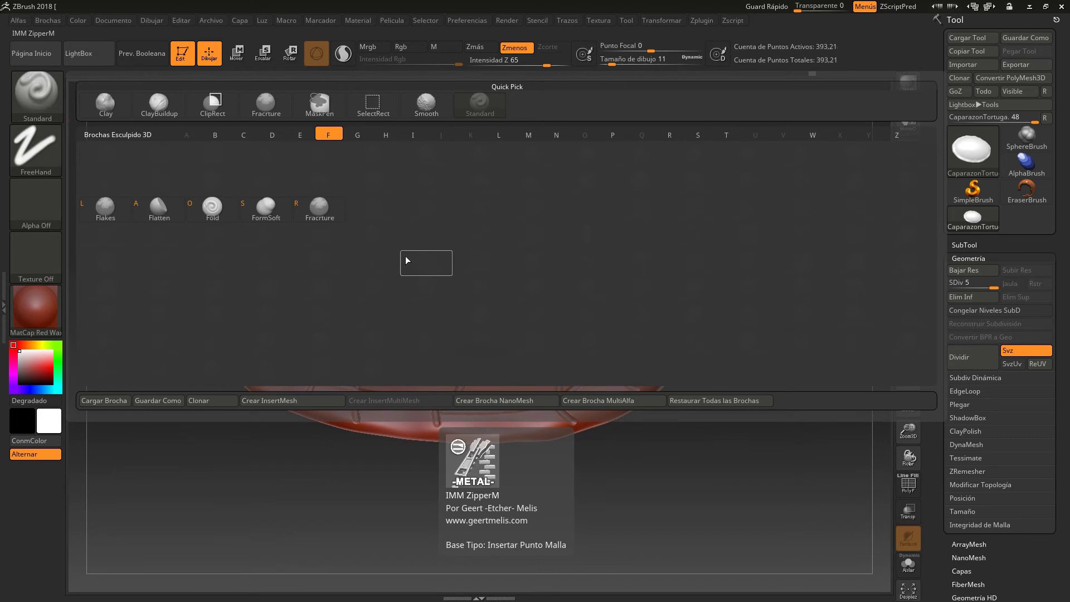
pyautogui.click(319, 207)
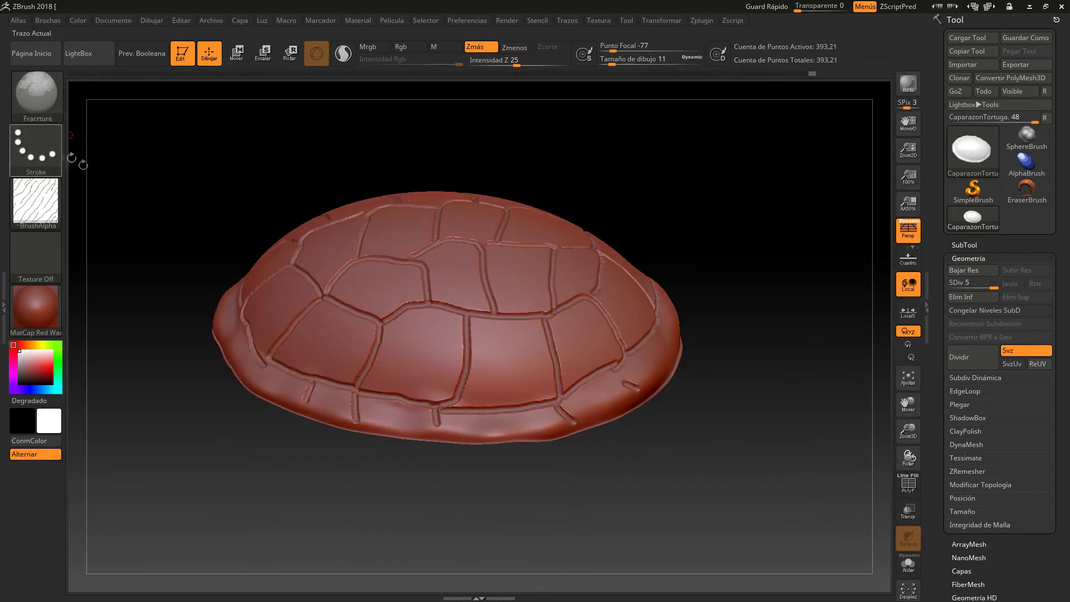
pyautogui.moveTo(36, 201)
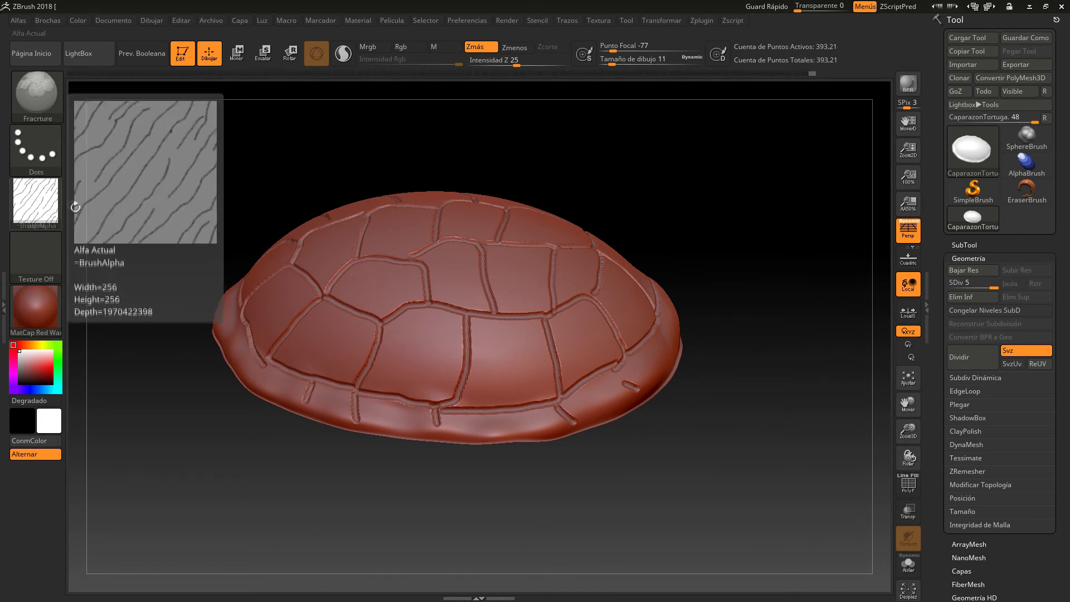
pyautogui.click(33, 204)
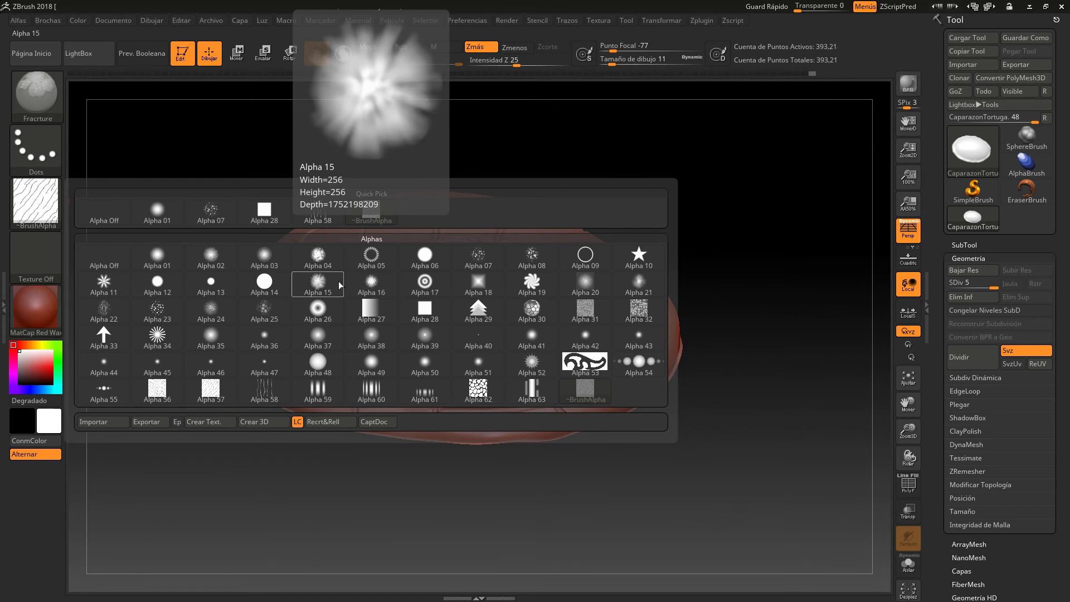
pyautogui.click(322, 258)
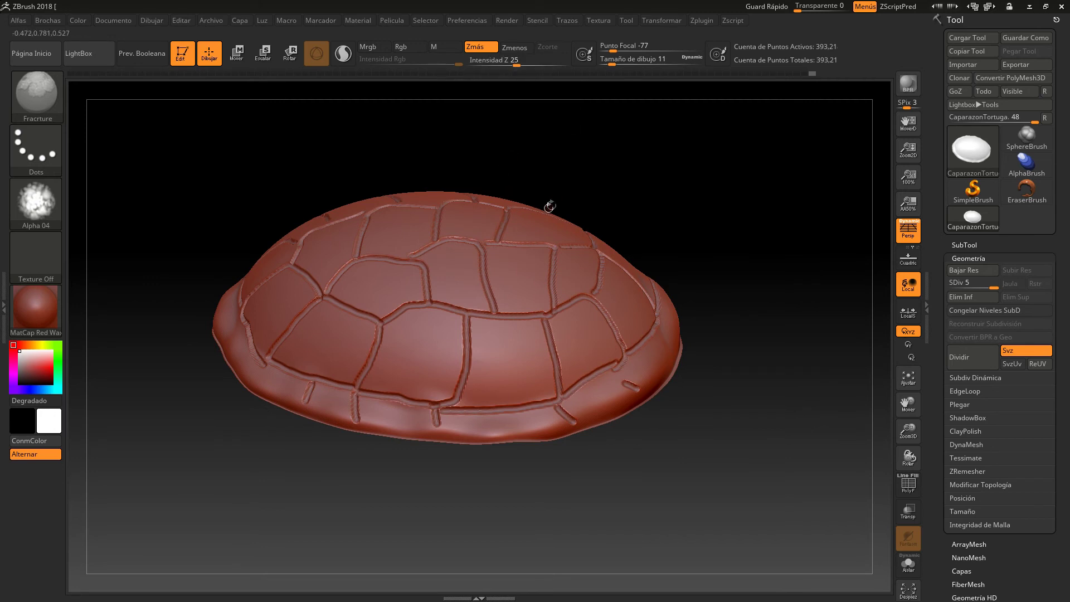
# Raise the brush draw size to about 132, undoing a rough test stroke.
pyautogui.press('s')
pyautogui.moveTo(557, 193); pyautogui.dragTo(591, 200)
pyautogui.moveTo(706, 239)
pyautogui.mouseDown()
pyautogui.moveTo(720, 249)
pyautogui.moveTo(717, 239)
pyautogui.moveTo(652, 295)
pyautogui.mouseUp()
pyautogui.moveTo(469, 361); pyautogui.dragTo(477, 349)
pyautogui.hotkey('ctrl', 'z')
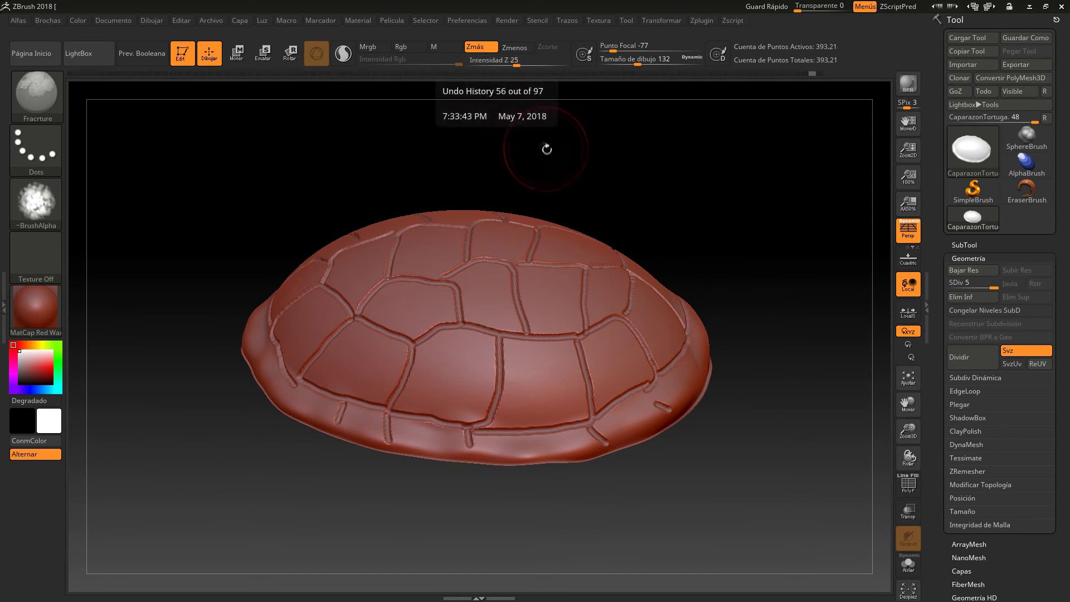
# Lower Z intensity to 9, undoing the streaky test strokes.
pyautogui.moveTo(517, 66); pyautogui.dragTo(492, 65)
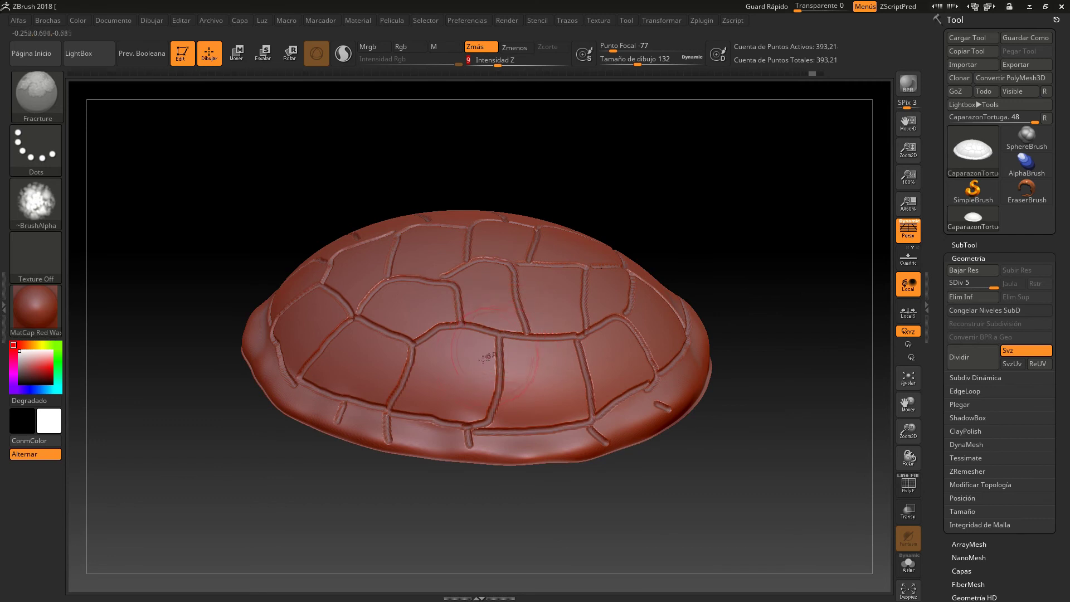
pyautogui.moveTo(468, 357)
pyautogui.mouseDown()
pyautogui.moveTo(490, 373)
pyautogui.moveTo(541, 379)
pyautogui.moveTo(348, 341)
pyautogui.mouseUp()
pyautogui.hotkey('ctrl', 'z')
pyautogui.hotkey('ctrl', 'z')
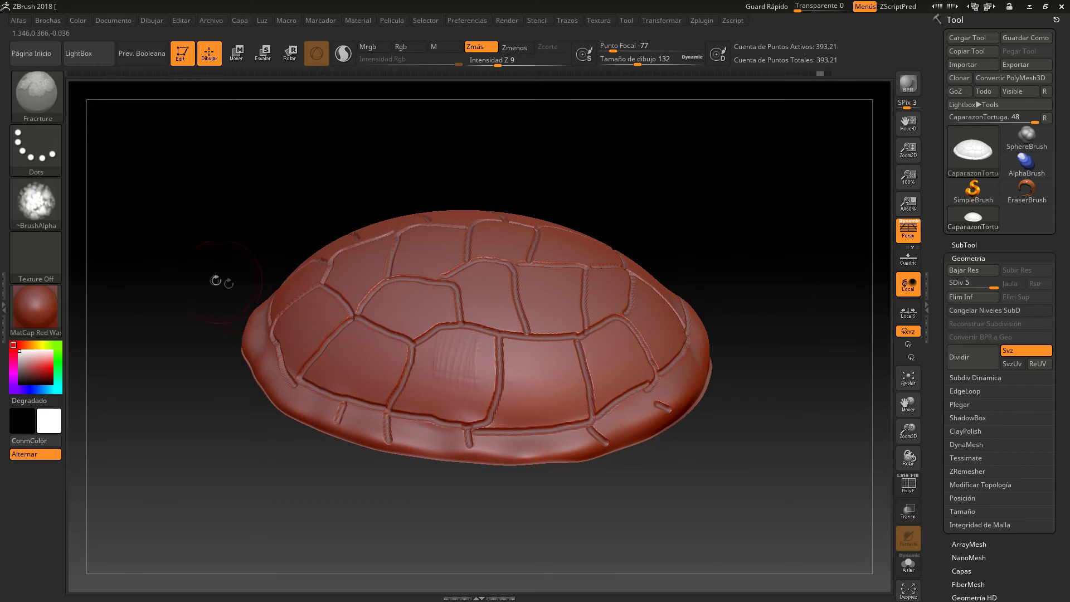
pyautogui.click(39, 206)
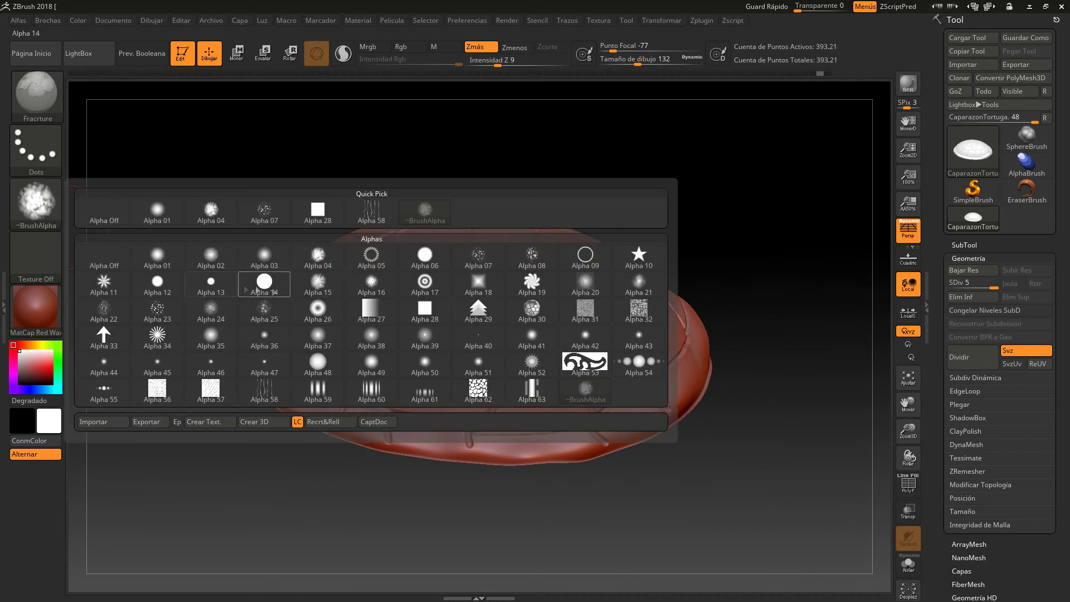
# Switch to Alpha 07, stipple bumps onto a shell plate, and rotate to check it.
pyautogui.click(478, 257)
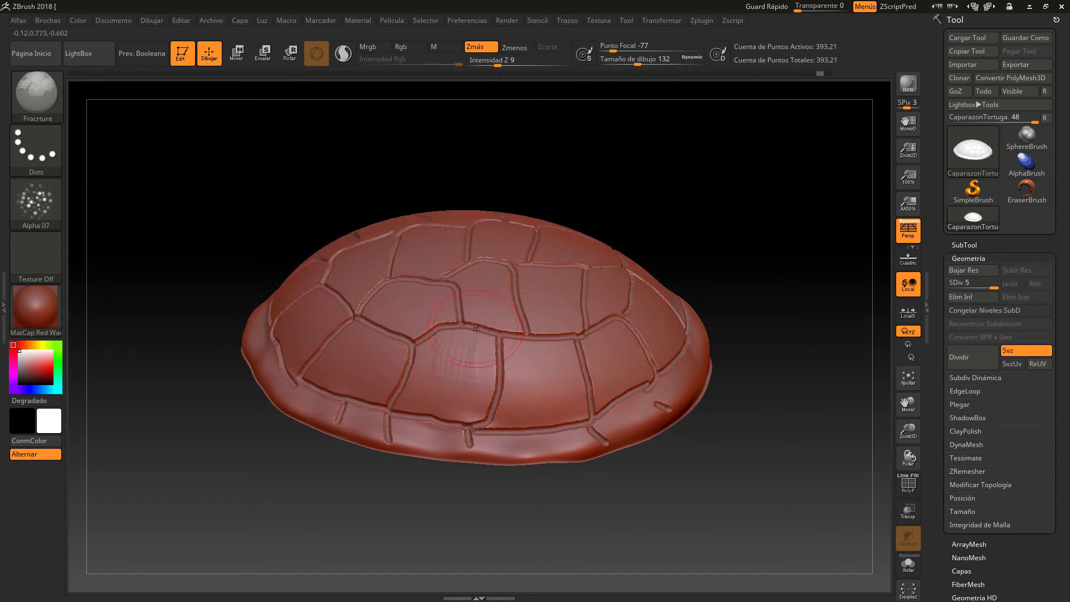
pyautogui.moveTo(490, 350); pyautogui.dragTo(461, 354)
pyautogui.moveTo(749, 227)
pyautogui.mouseDown(button='right')
pyautogui.moveTo(740, 281)
pyautogui.moveTo(463, 285)
pyautogui.mouseUp(button='right')
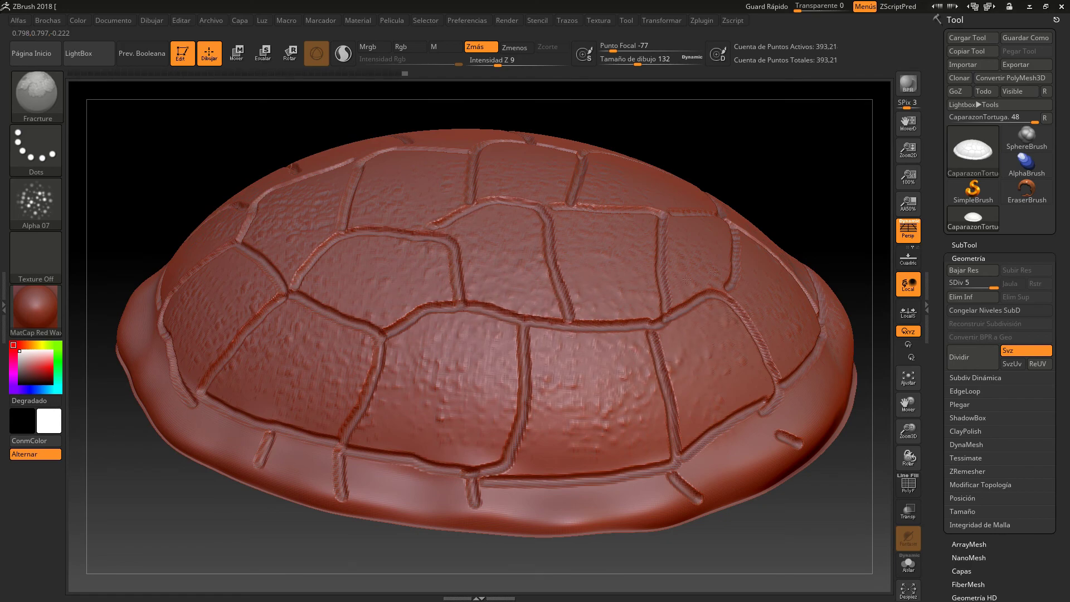
pyautogui.moveTo(719, 208); pyautogui.dragTo(714, 292, button='right')
pyautogui.moveTo(760, 232)
pyautogui.mouseDown()
pyautogui.moveTo(740, 223)
pyautogui.moveTo(751, 219)
pyautogui.moveTo(741, 231)
pyautogui.moveTo(747, 281)
pyautogui.moveTo(589, 180)
pyautogui.mouseUp()
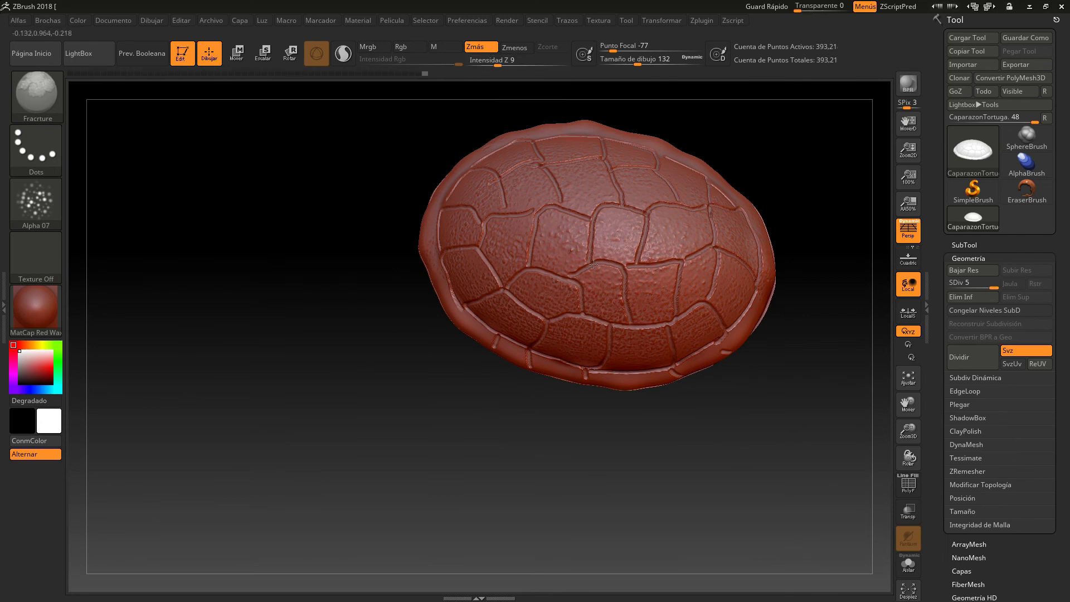
# Raise Z intensity to 20 and stipple the left, upper-right and lower shell plates.
pyautogui.moveTo(499, 61); pyautogui.dragTo(508, 61)
pyautogui.moveTo(587, 204); pyautogui.dragTo(616, 245)
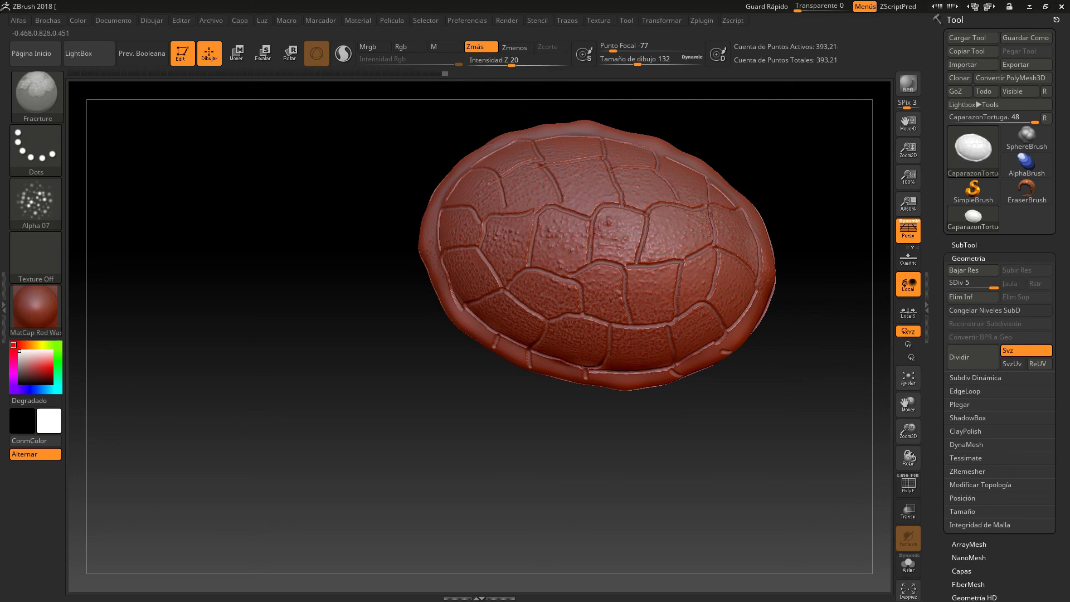
pyautogui.moveTo(470, 210); pyautogui.dragTo(498, 276)
pyautogui.moveTo(574, 220)
pyautogui.mouseDown()
pyautogui.moveTo(708, 242)
pyautogui.moveTo(696, 299)
pyautogui.mouseUp()
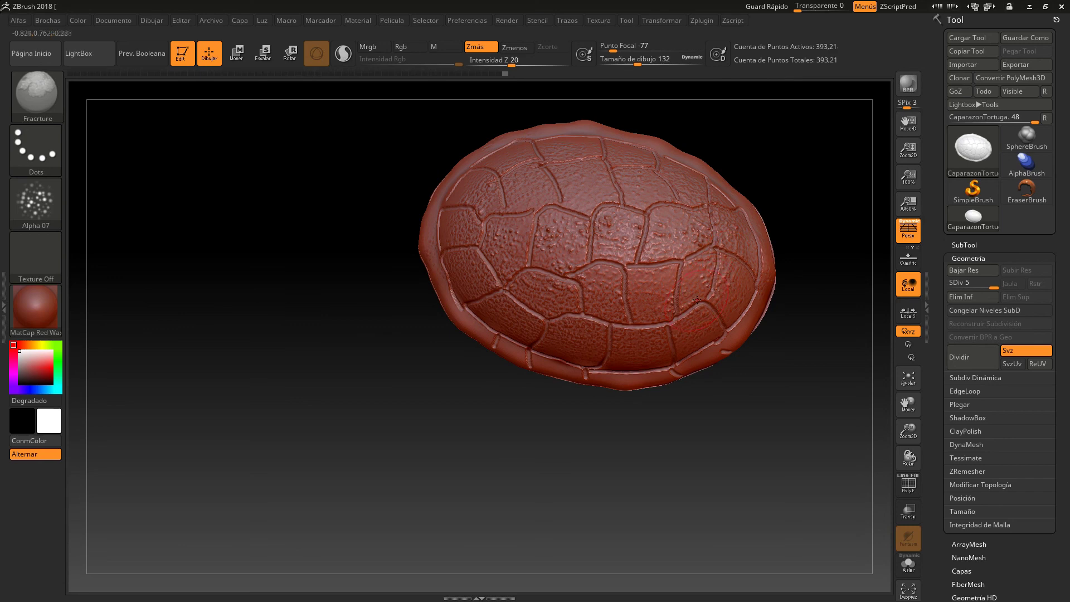
pyautogui.moveTo(592, 331)
pyautogui.mouseDown()
pyautogui.moveTo(679, 334)
pyautogui.moveTo(653, 240)
pyautogui.mouseUp()
# Stipple denser bumps over the remaining plates, including the front, rotating between strokes.
pyautogui.moveTo(790, 405)
pyautogui.mouseDown()
pyautogui.moveTo(628, 403)
pyautogui.moveTo(496, 380)
pyautogui.mouseUp()
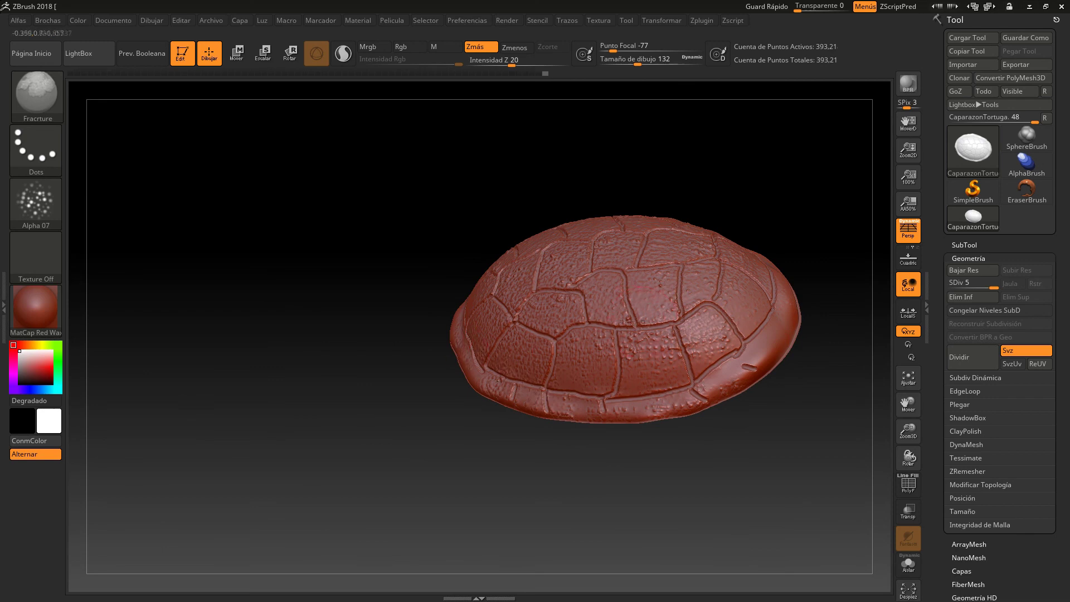
pyautogui.moveTo(628, 259)
pyautogui.mouseDown()
pyautogui.moveTo(725, 297)
pyautogui.moveTo(731, 341)
pyautogui.moveTo(532, 333)
pyautogui.mouseUp()
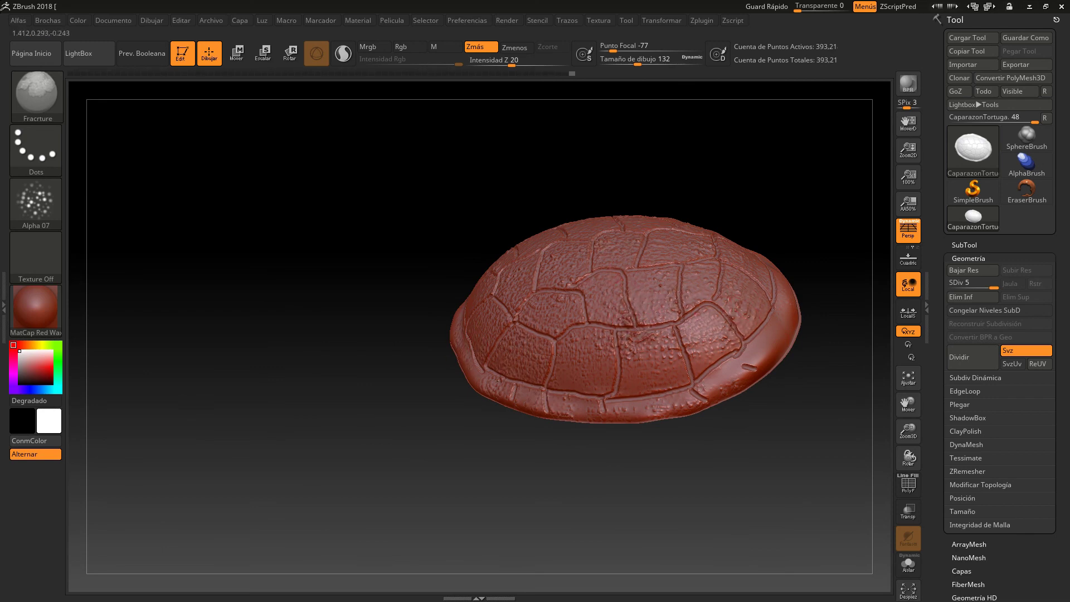
pyautogui.moveTo(623, 333); pyautogui.dragTo(808, 436)
pyautogui.keyDown('alt'); pyautogui.moveTo(700, 455); pyautogui.dragTo(586, 433); pyautogui.keyUp('alt')
pyautogui.moveTo(709, 387); pyautogui.dragTo(483, 306)
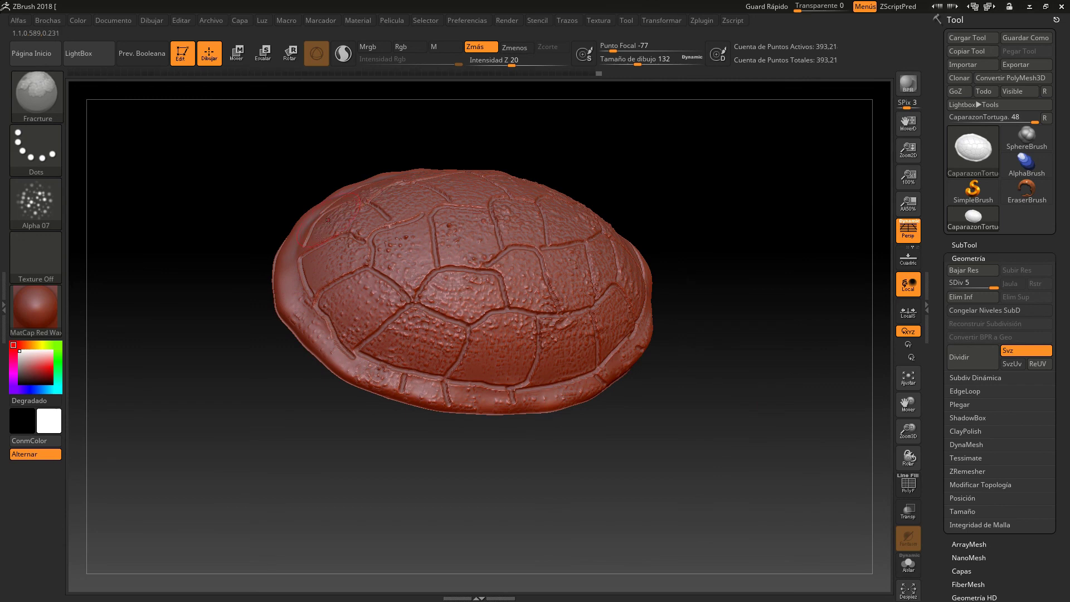
pyautogui.moveTo(731, 350)
pyautogui.mouseDown()
pyautogui.moveTo(718, 296)
pyautogui.moveTo(699, 343)
pyautogui.moveTo(678, 334)
pyautogui.mouseUp()
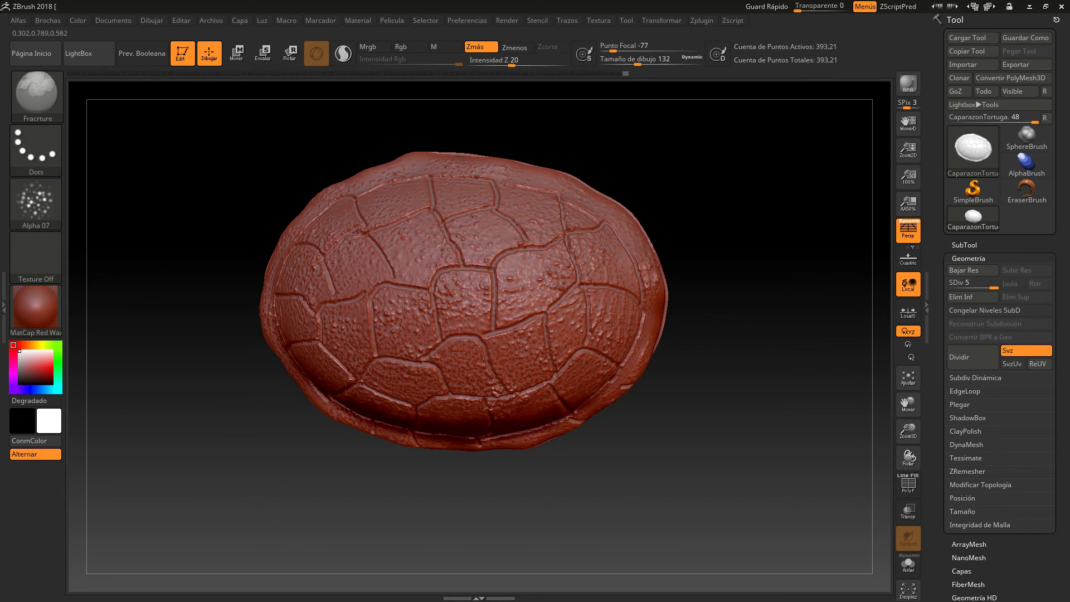
pyautogui.moveTo(788, 425)
pyautogui.mouseDown()
pyautogui.moveTo(717, 354)
pyautogui.moveTo(607, 332)
pyautogui.moveTo(524, 357)
pyautogui.mouseUp()
pyautogui.moveTo(594, 329); pyautogui.dragTo(586, 276)
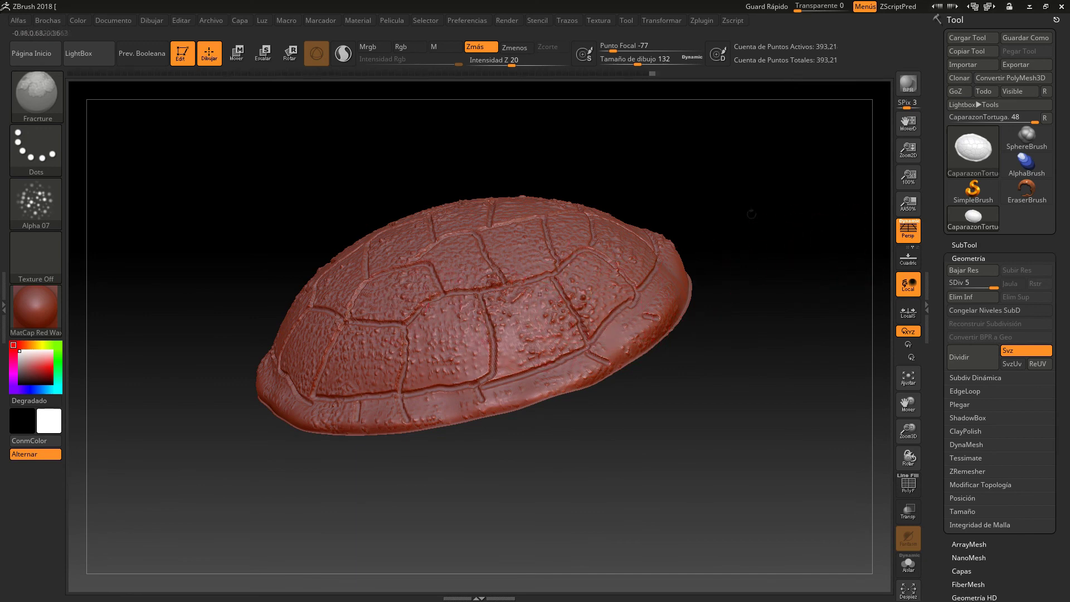
pyautogui.click(1023, 38)
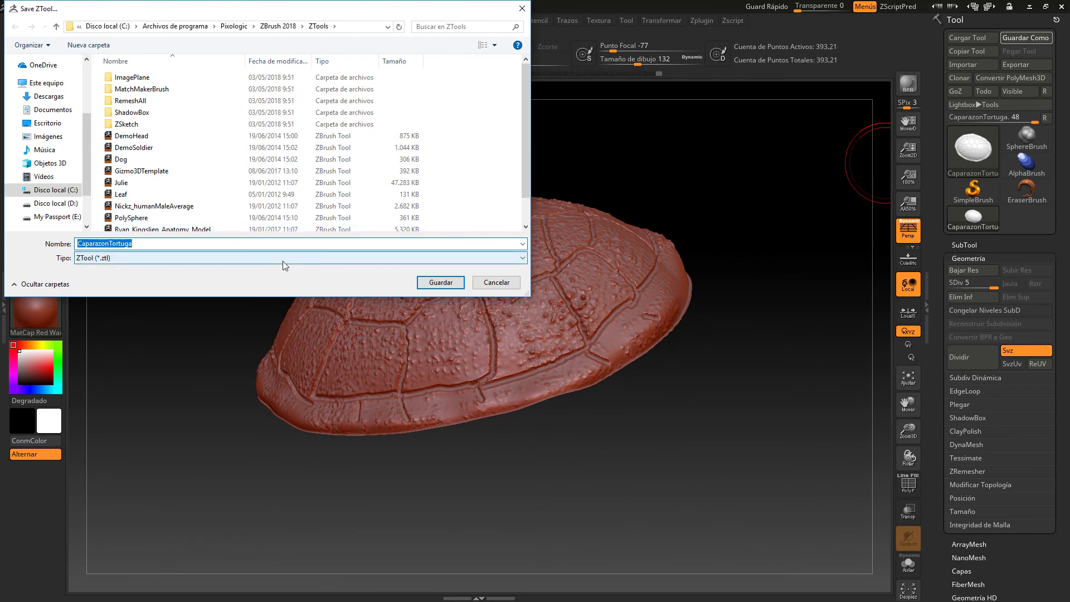
# Confirm saving the shell as CaparazonTortuga.ztl, then rotate it to inspect the result.
pyautogui.click(496, 282)
pyautogui.moveTo(705, 330)
pyautogui.mouseDown()
pyautogui.moveTo(726, 338)
pyautogui.moveTo(730, 317)
pyautogui.mouseUp()
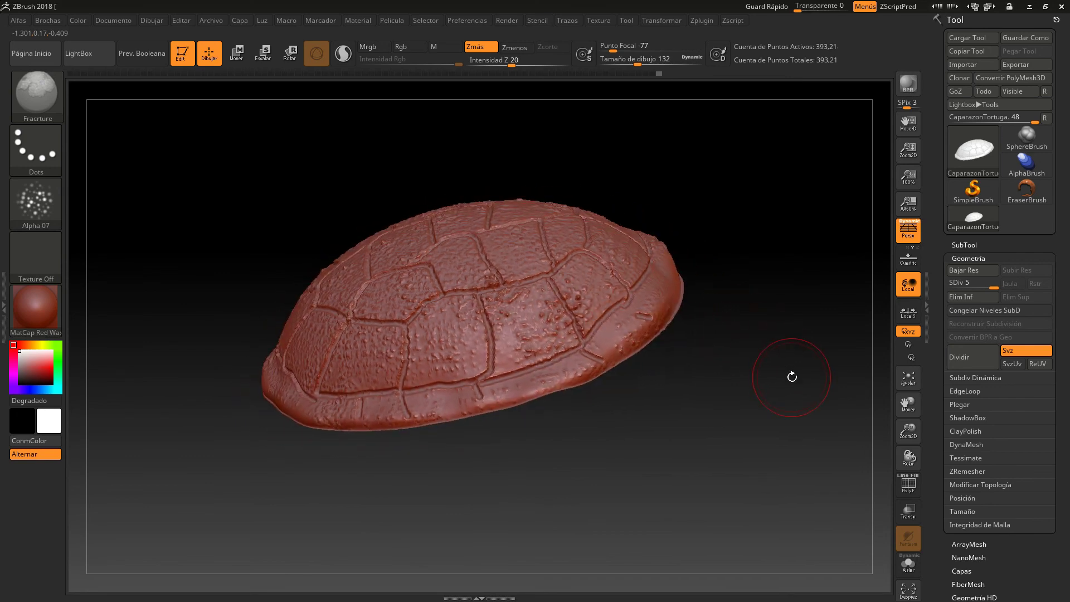